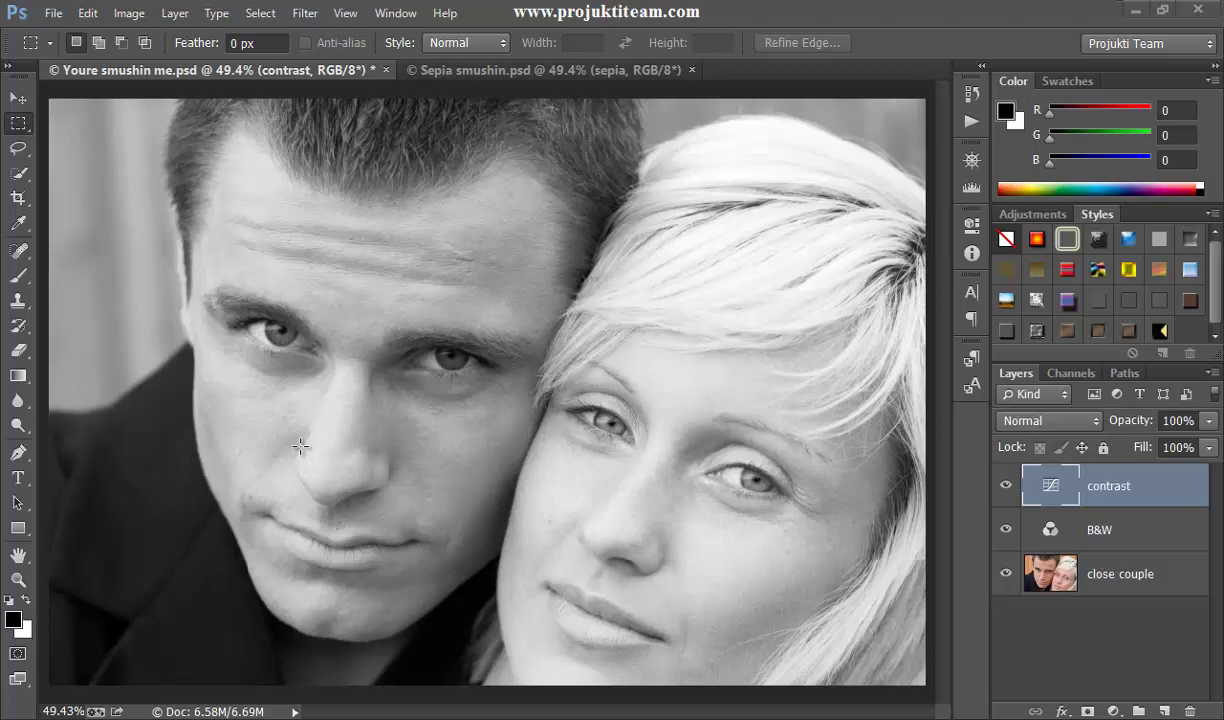
Compare with the finished sepia document, then review the B&W layer's channel mixer settings
left_click(553, 70)
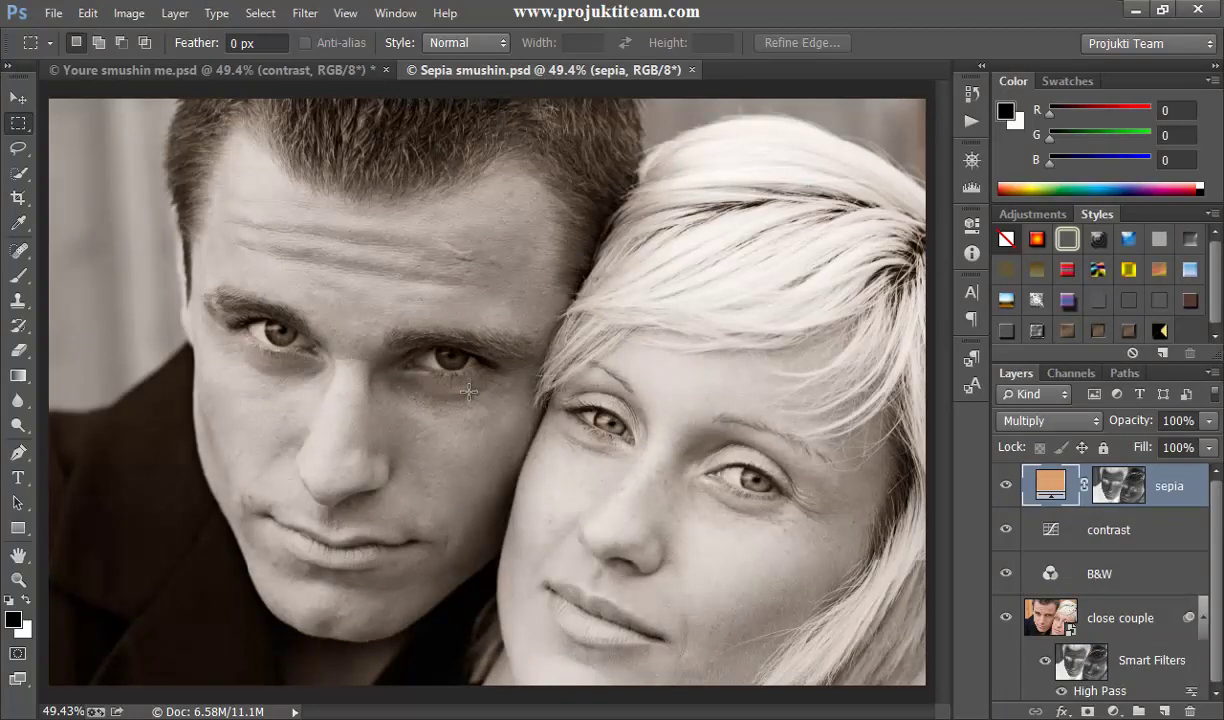
left_click(295, 67)
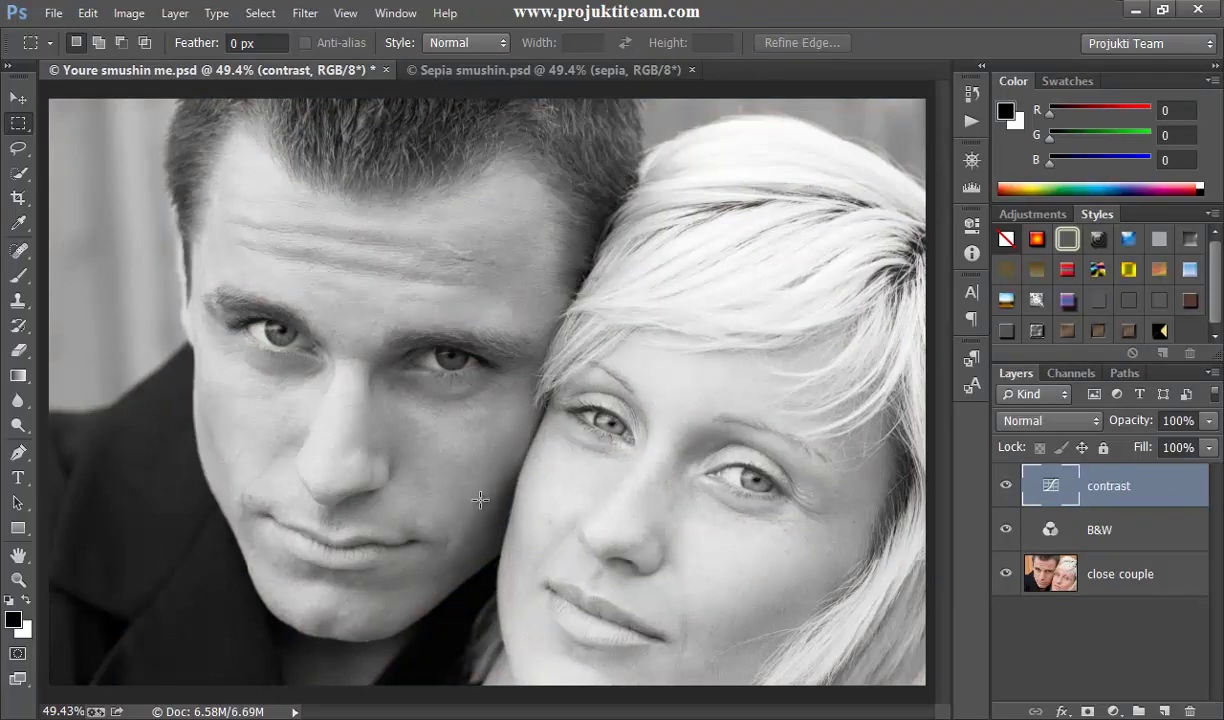
left_click(18, 97)
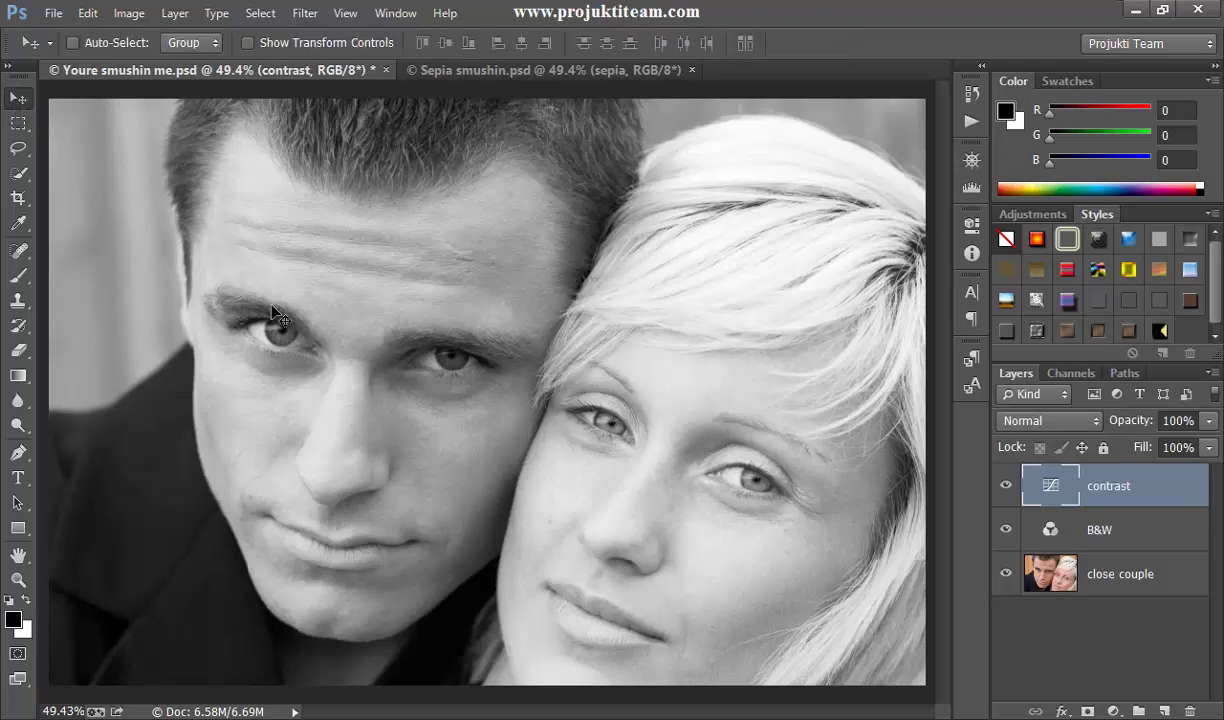
double_click(1050, 532)
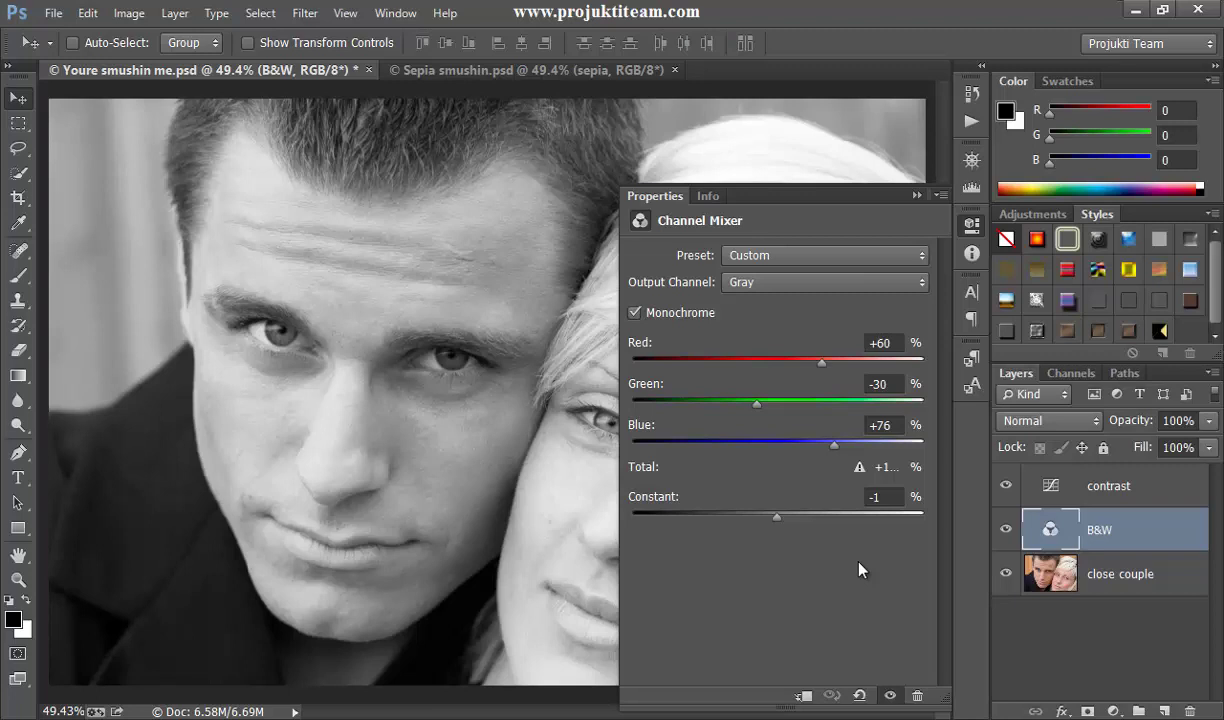
left_click(916, 195)
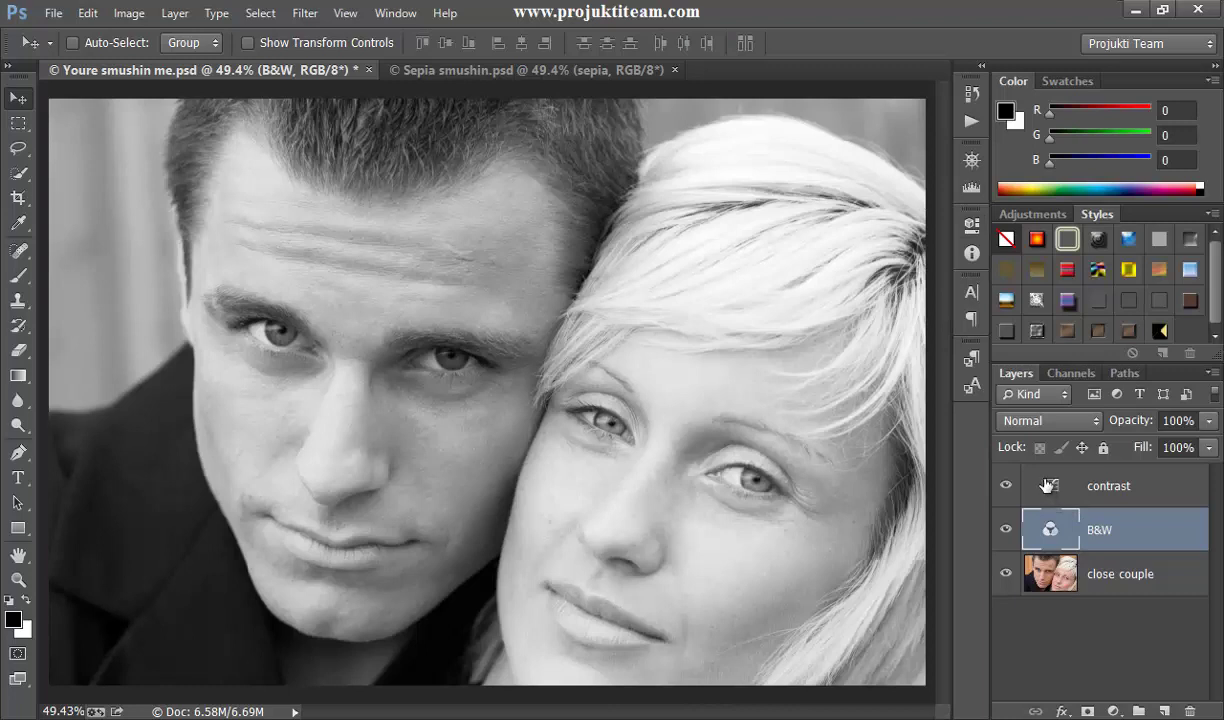
Review the contrast layer's curves and toggle the adjustment layers to view the colour original
double_click(1049, 487)
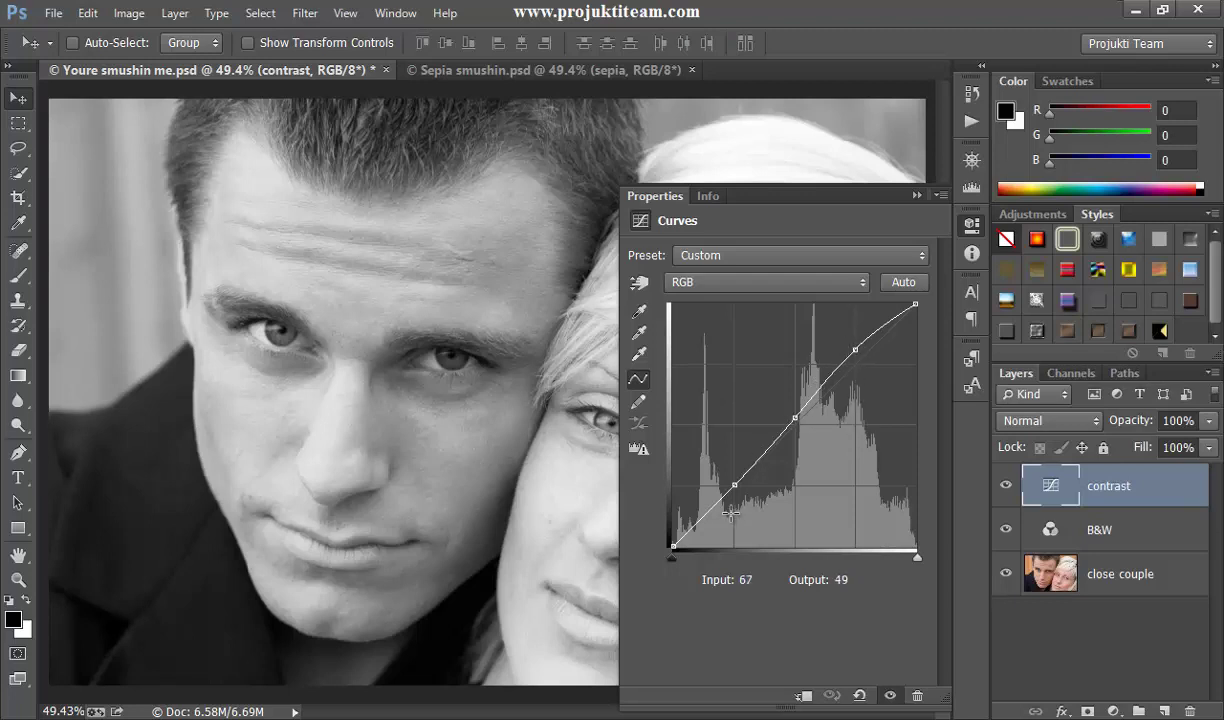
left_click(916, 196)
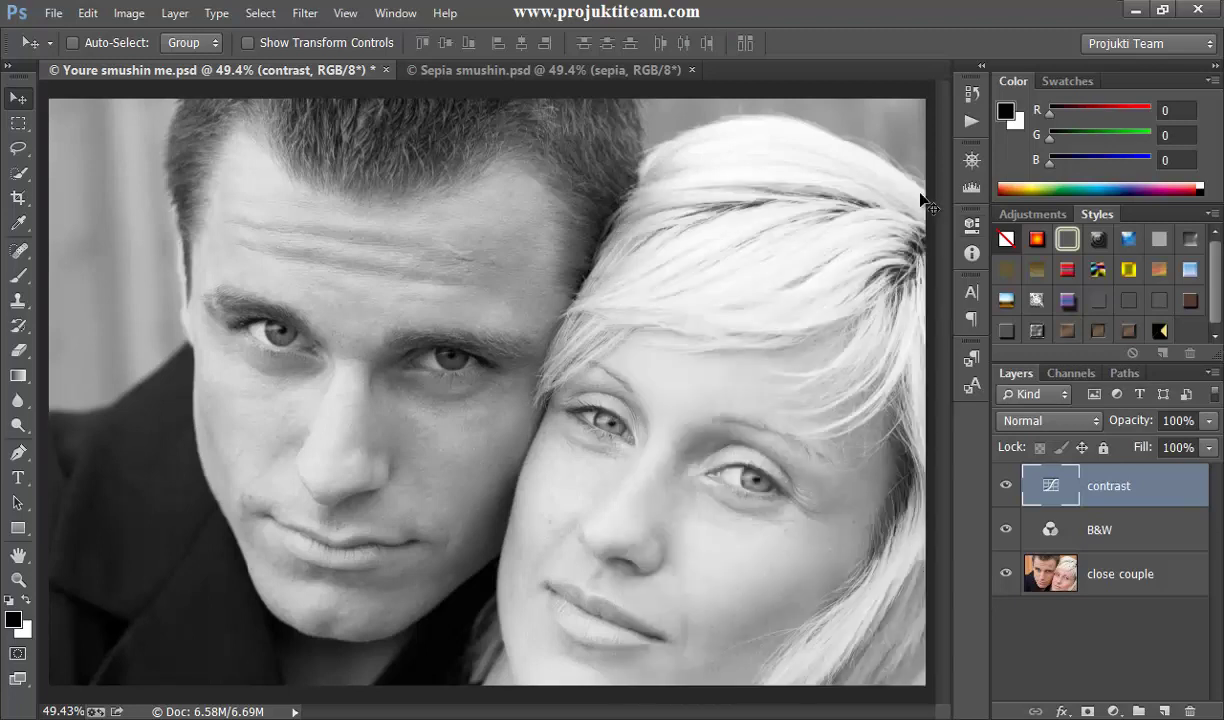
left_click(1006, 576, "alt")
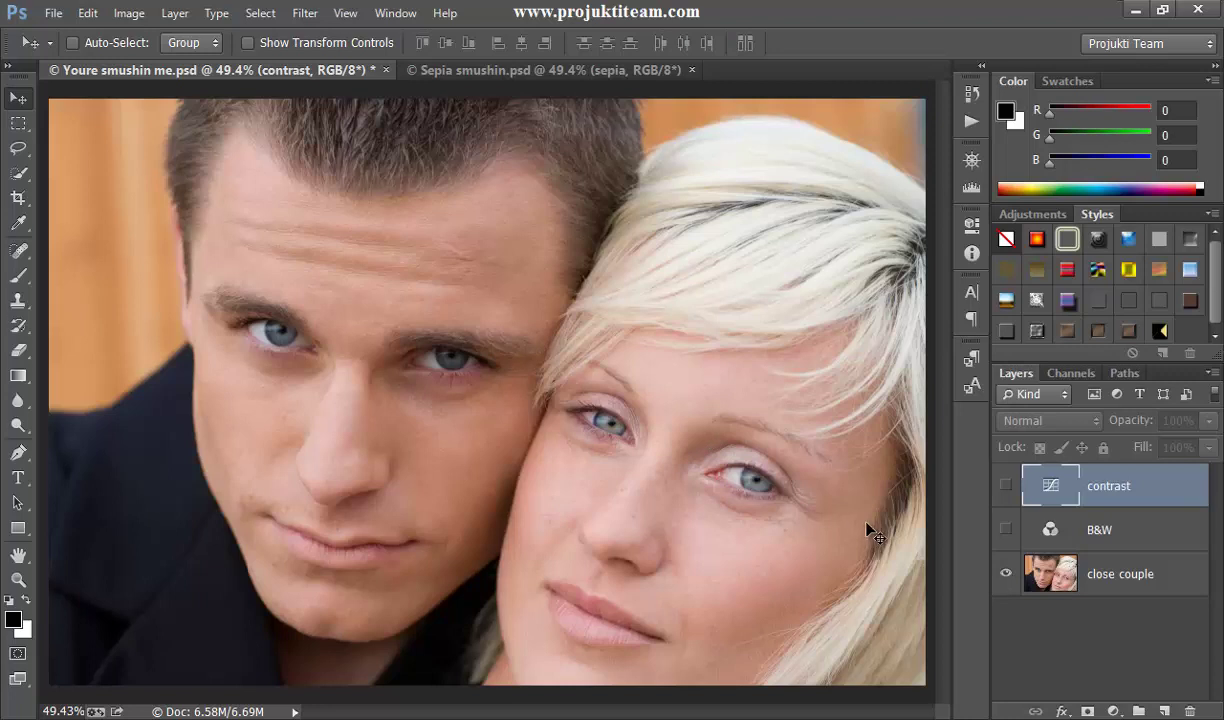
left_click(1006, 529)
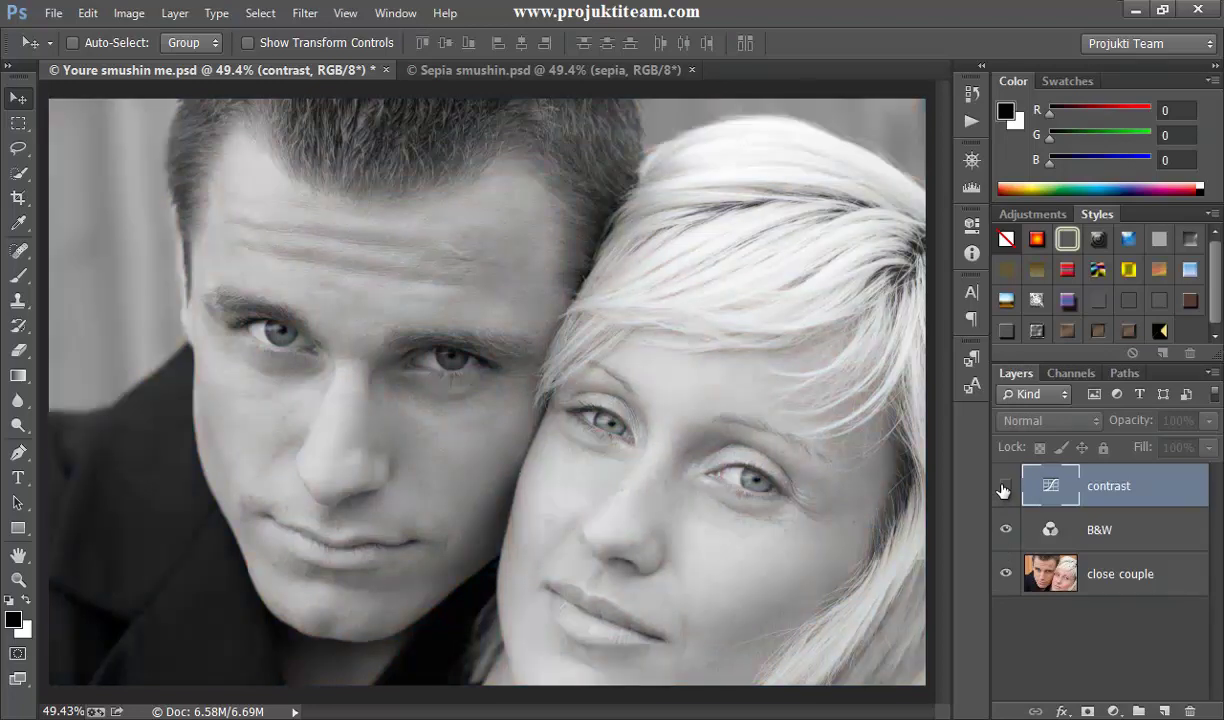
left_click(1006, 485)
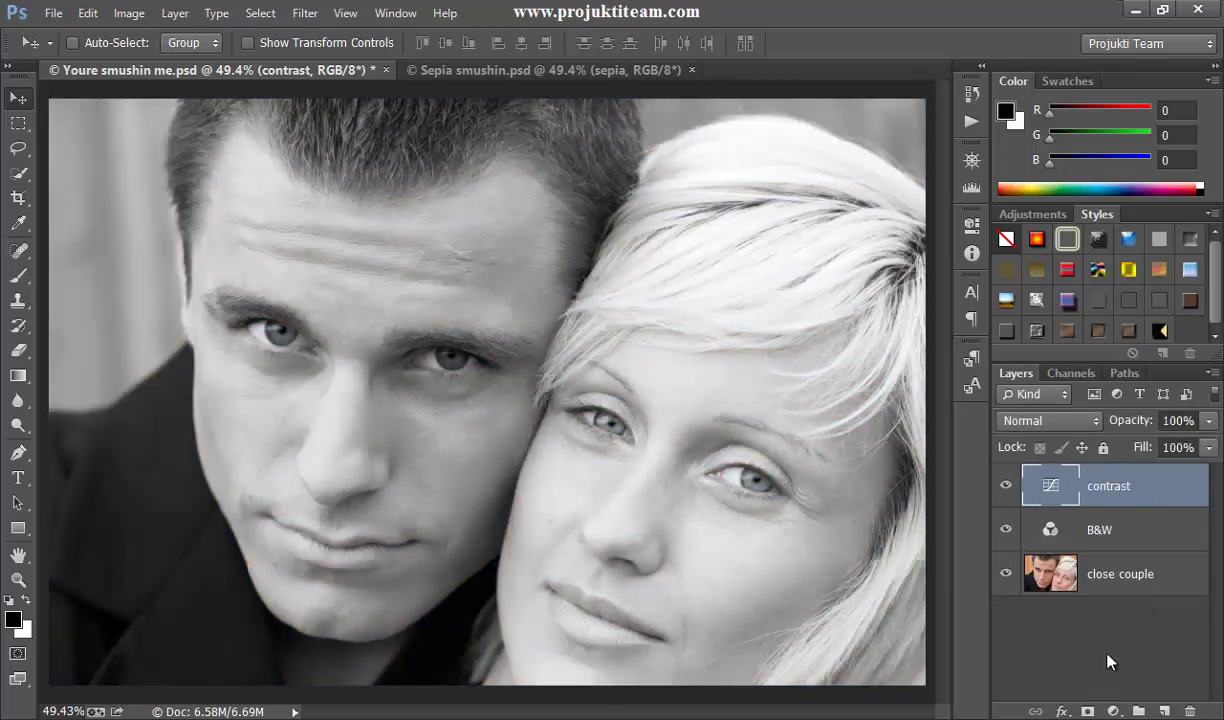
Add a tan Solid Color fill layer with H 30, S 45, B 80
left_click(1114, 711)
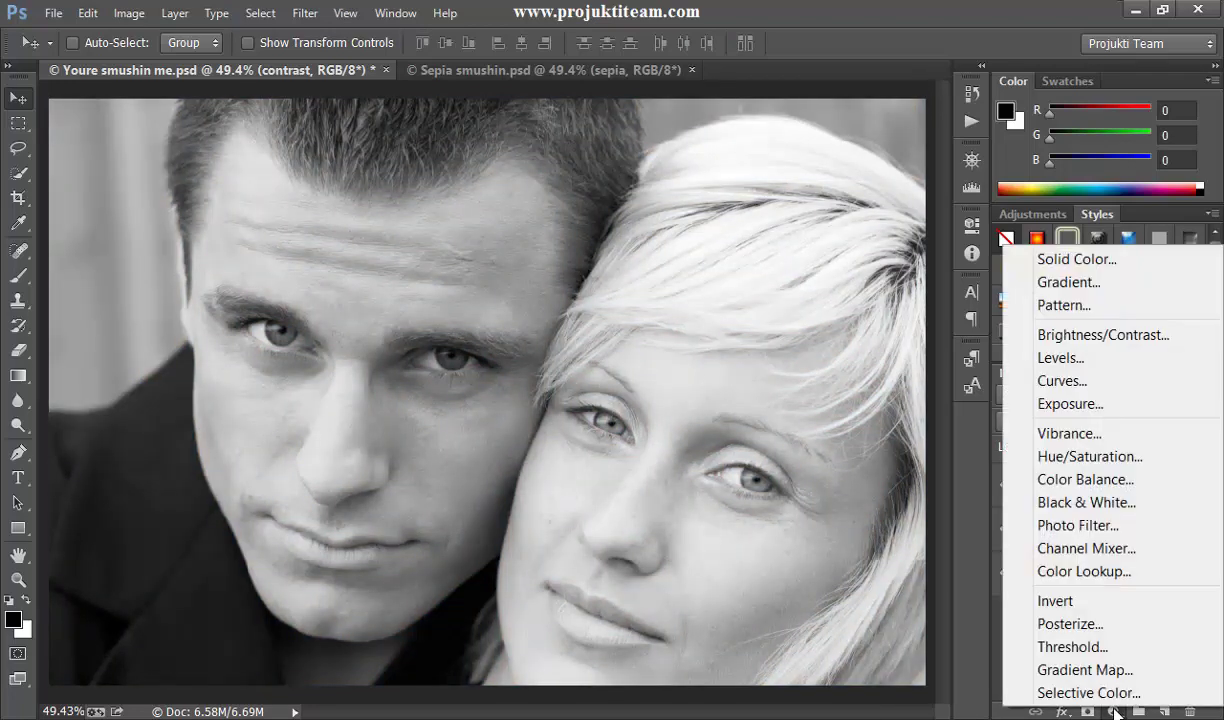
left_click(1113, 262)
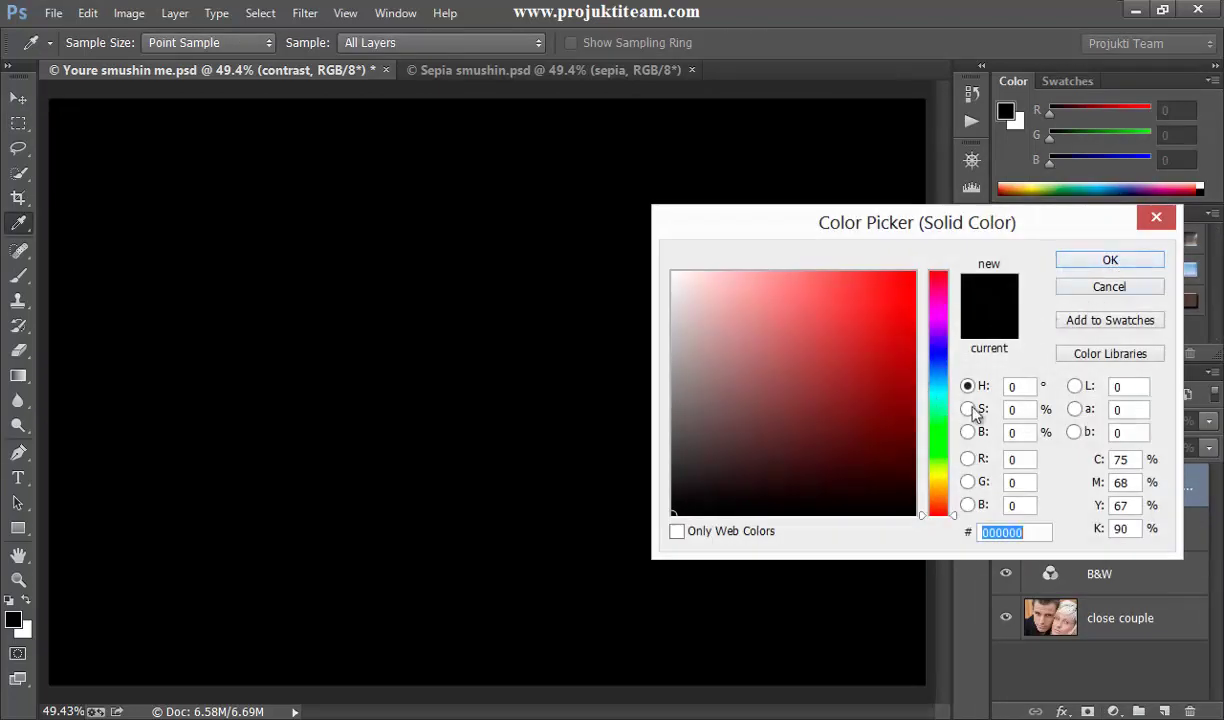
left_click(1016, 389)
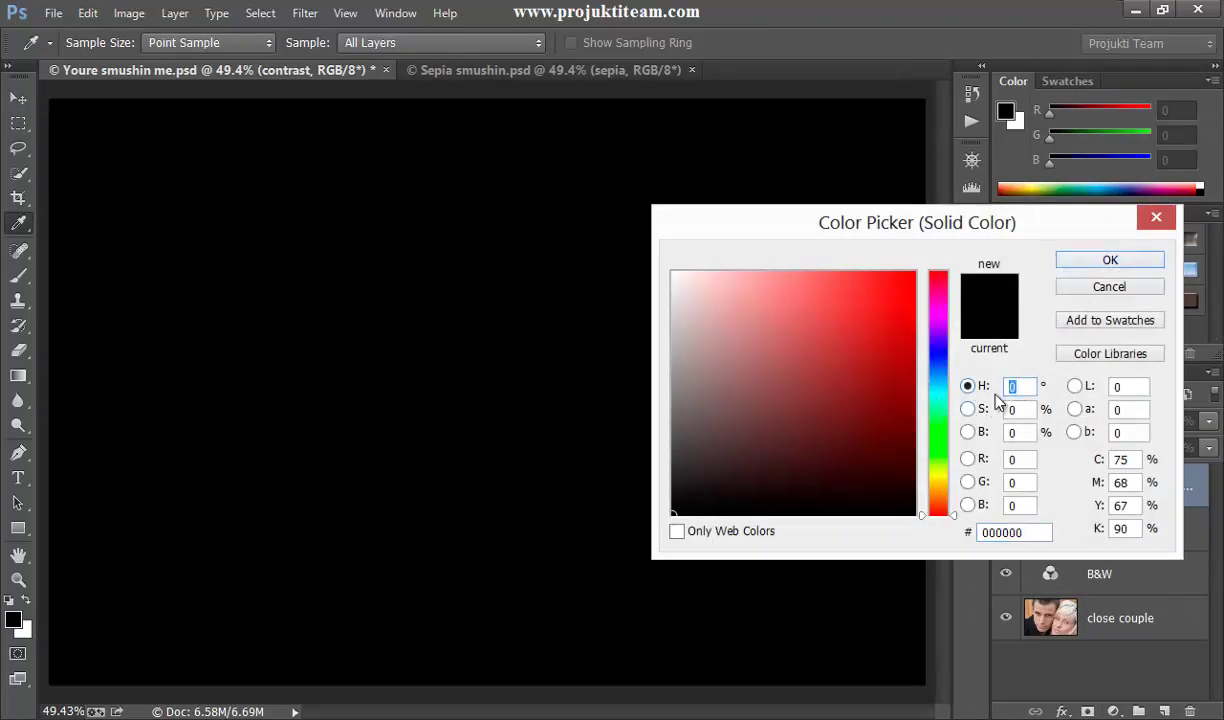
type("30")
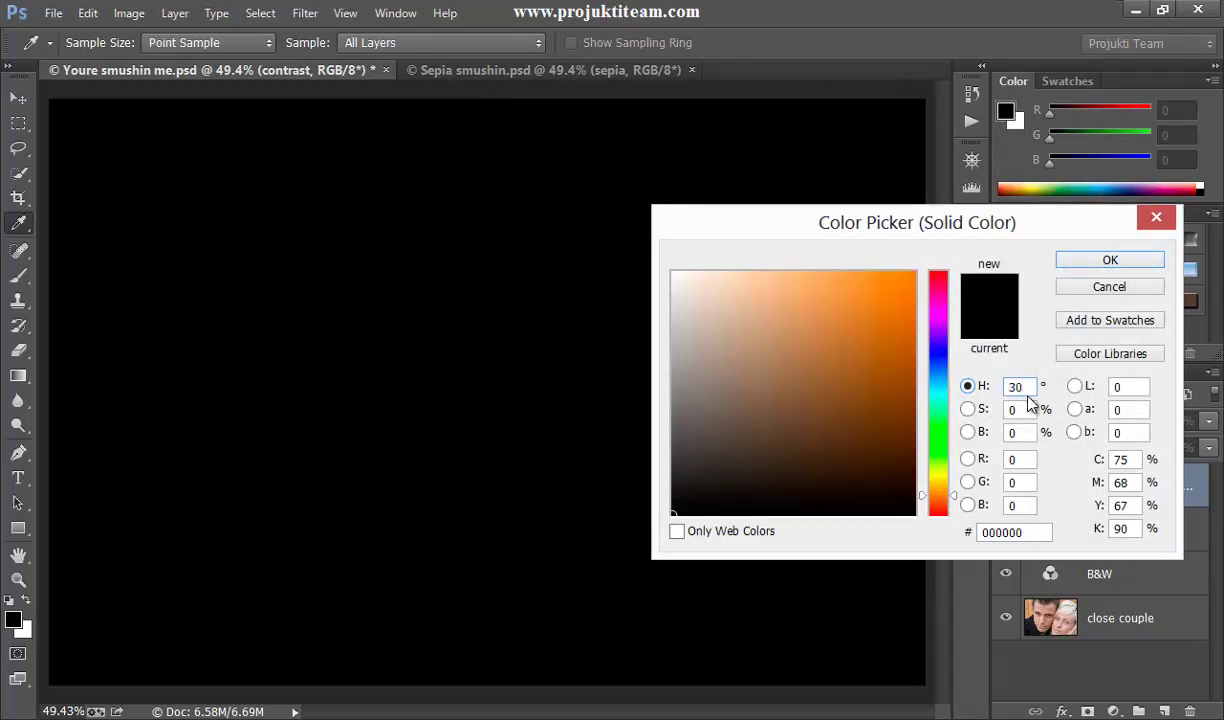
left_click(1014, 410)
type("45")
left_click(1005, 437)
type("8")
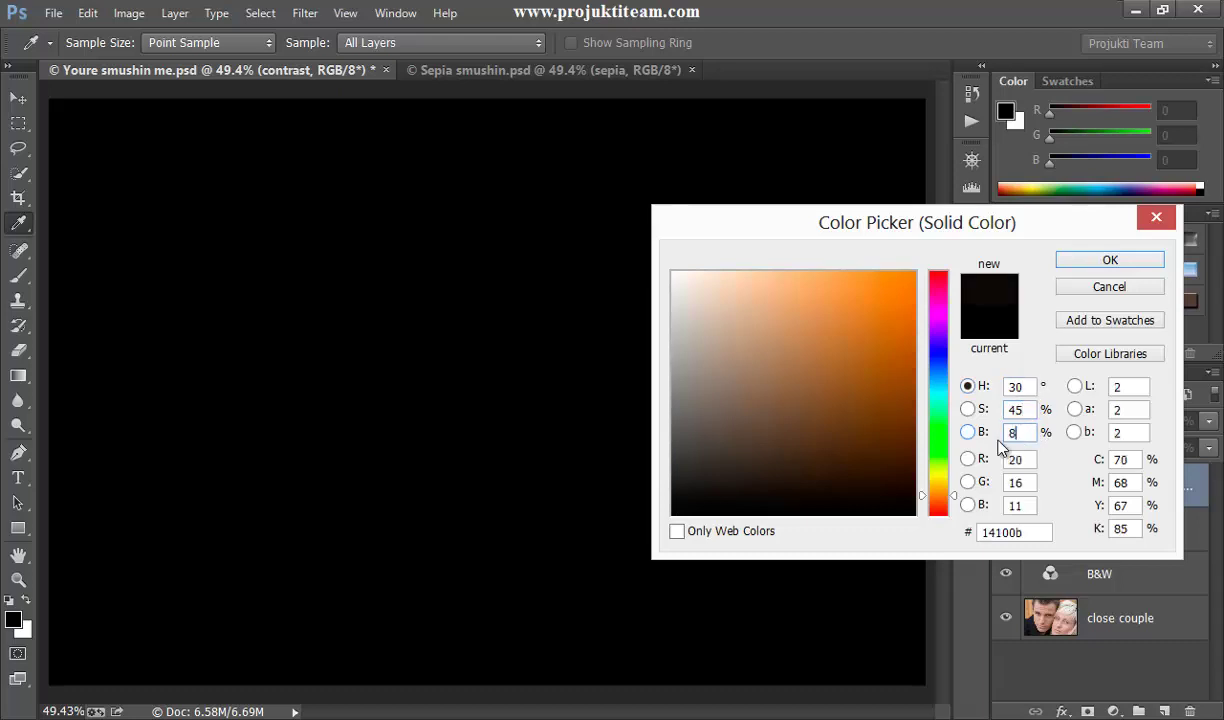
type("0")
left_click(1118, 262)
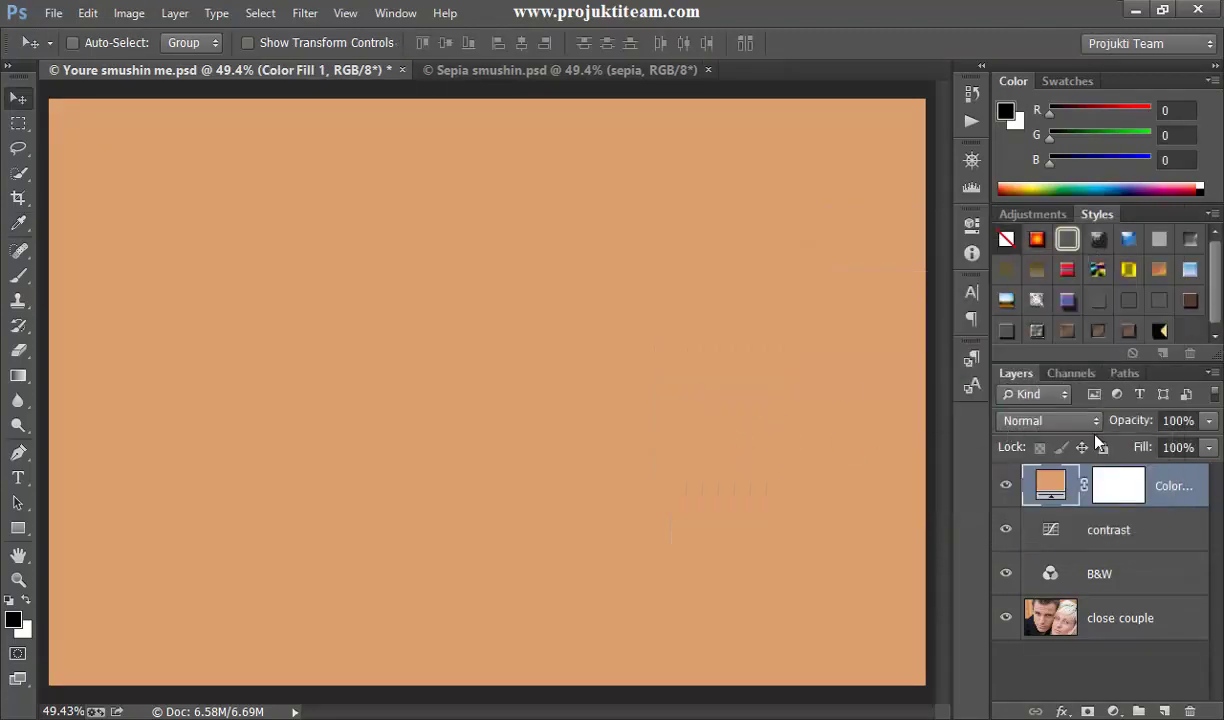
Set the Color Fill 1 layer to Multiply blending and select the close couple layer
left_click(1030, 420)
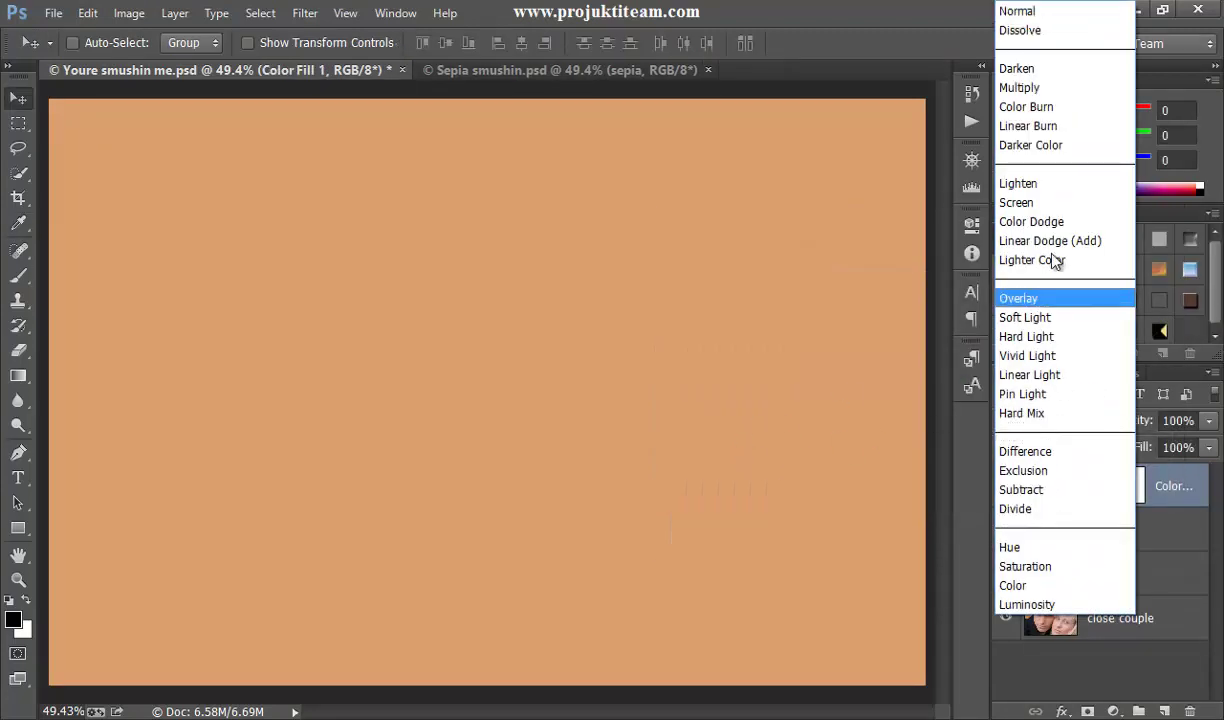
left_click(1020, 88)
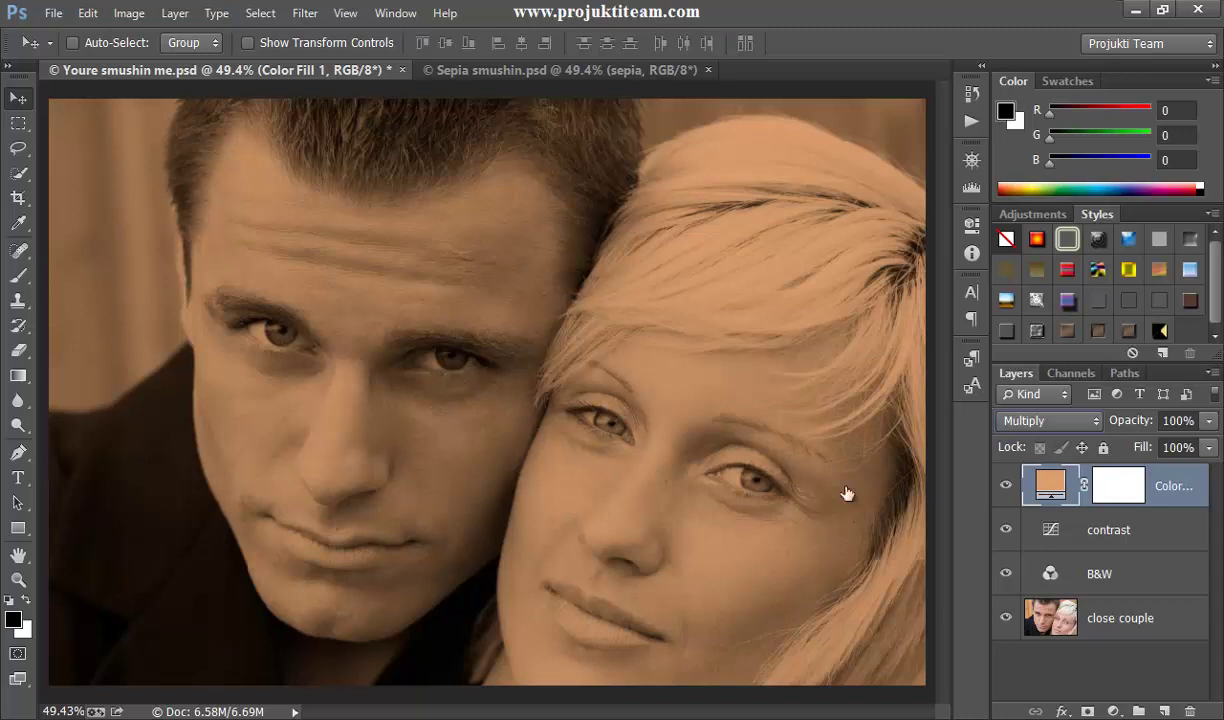
left_click(1041, 619)
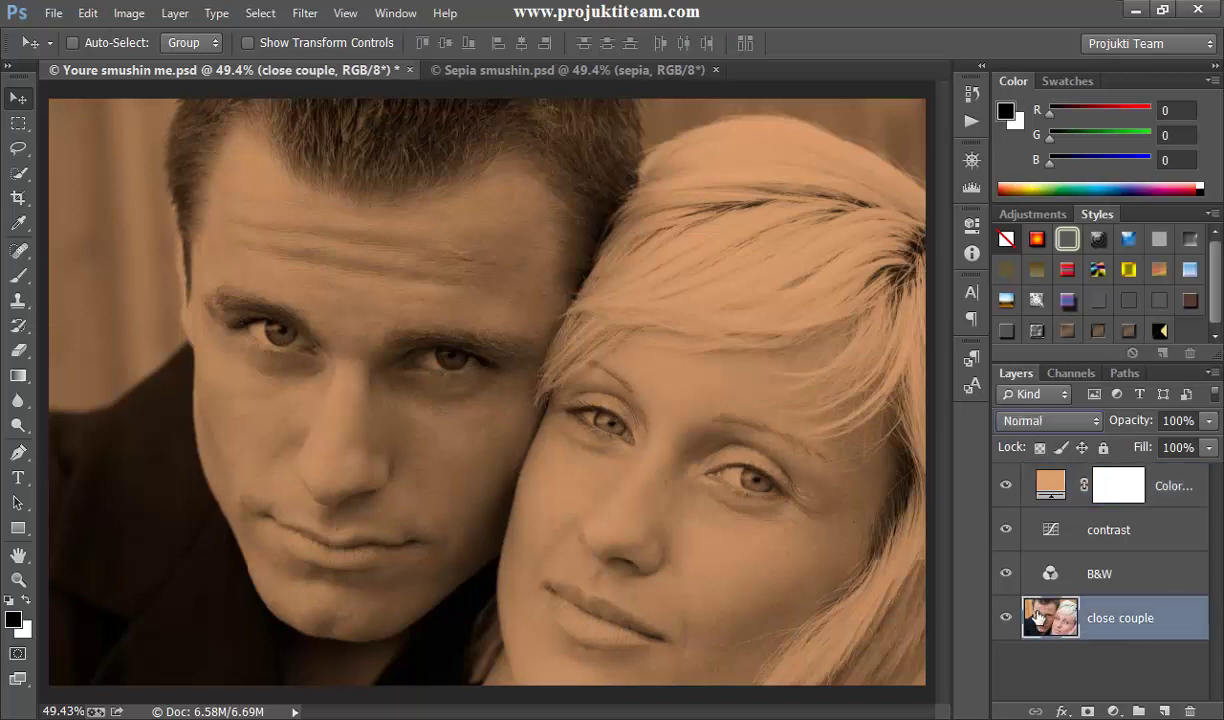
Show only the close couple photo, compare its Red, Green and Blue channels, and load Red as a selection
left_click(1006, 621, "alt")
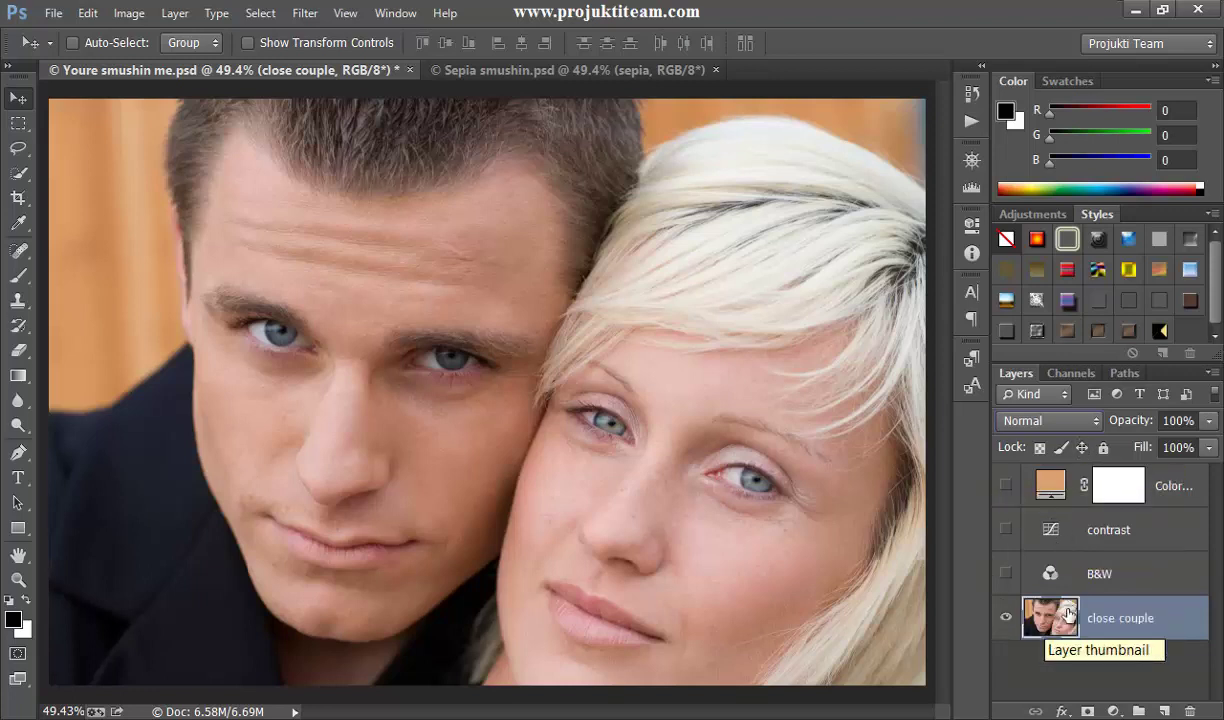
left_click(1066, 376)
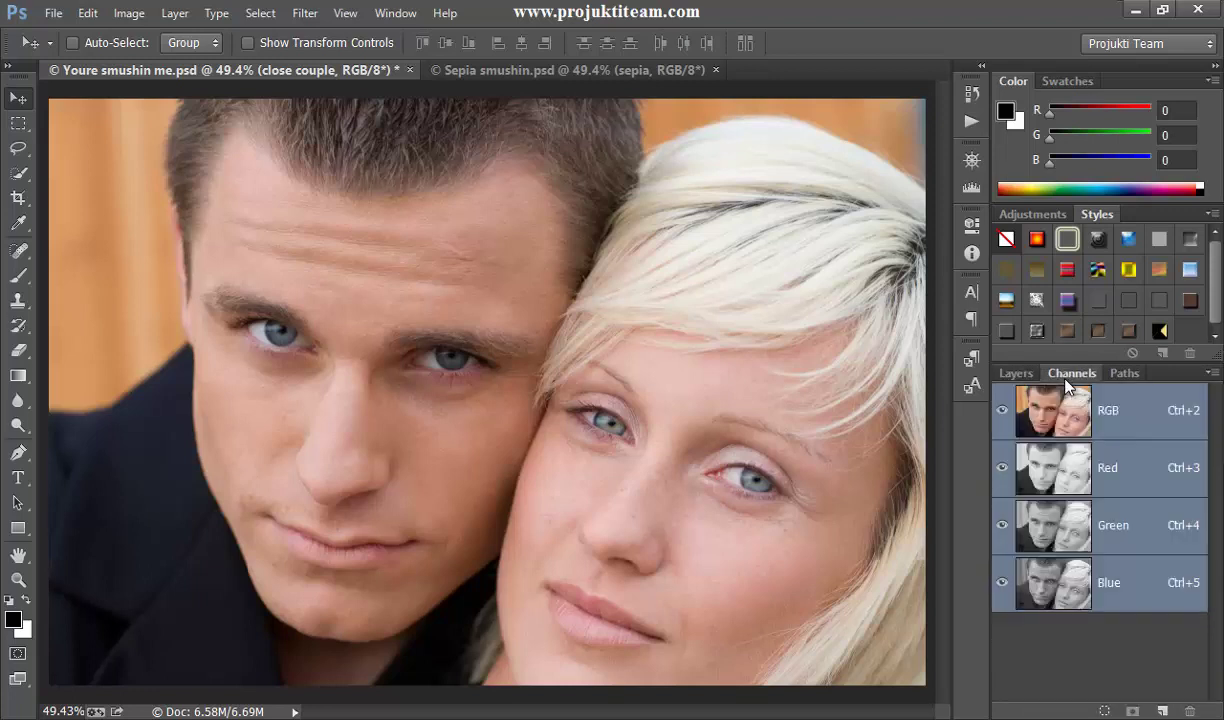
left_click(1048, 466)
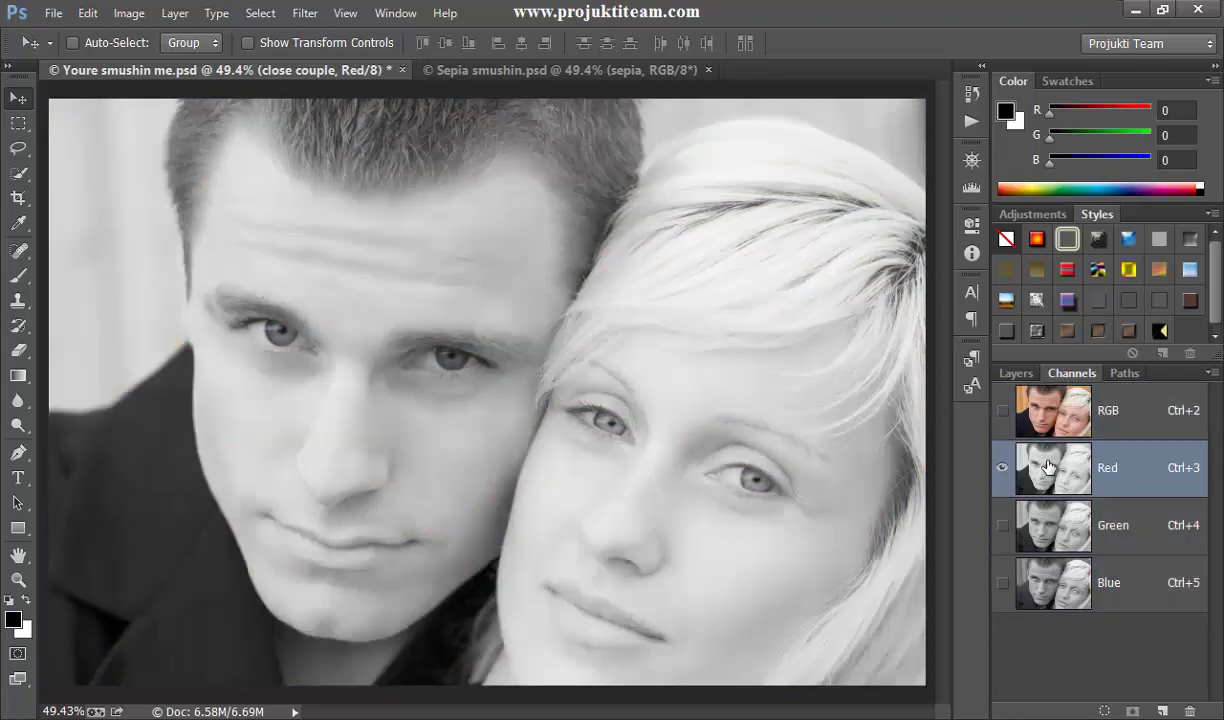
left_click(1055, 525)
left_click(1058, 585)
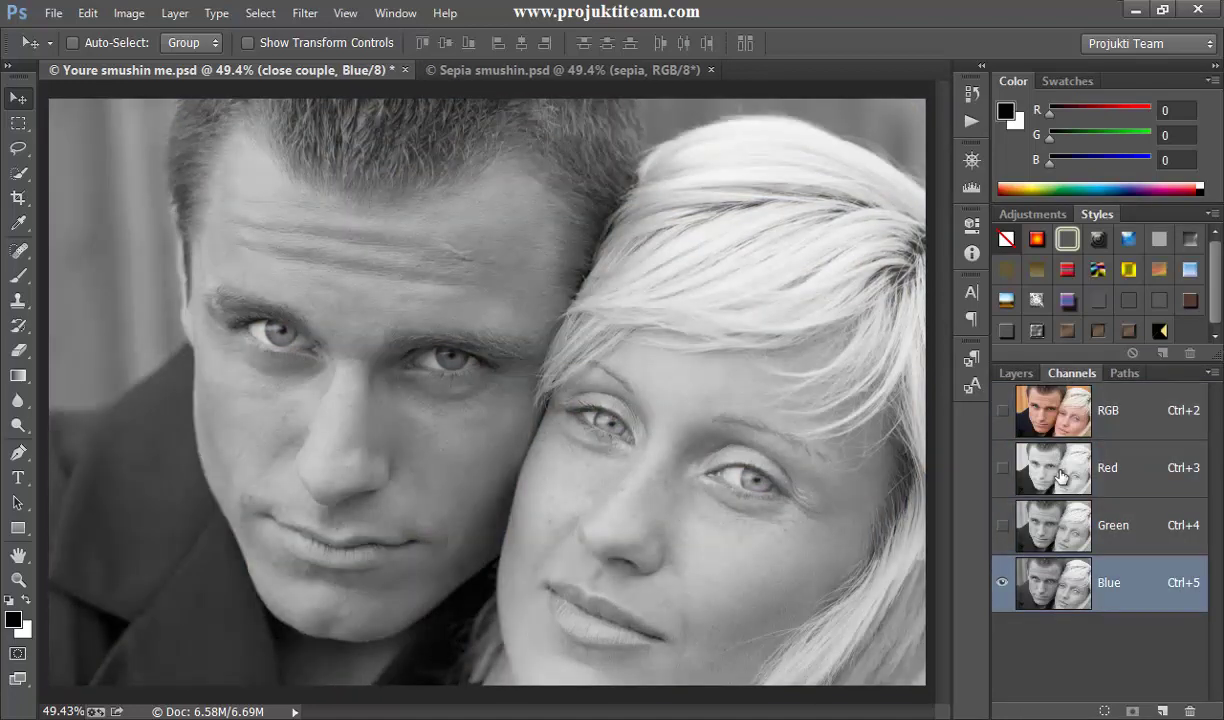
left_click(1062, 477)
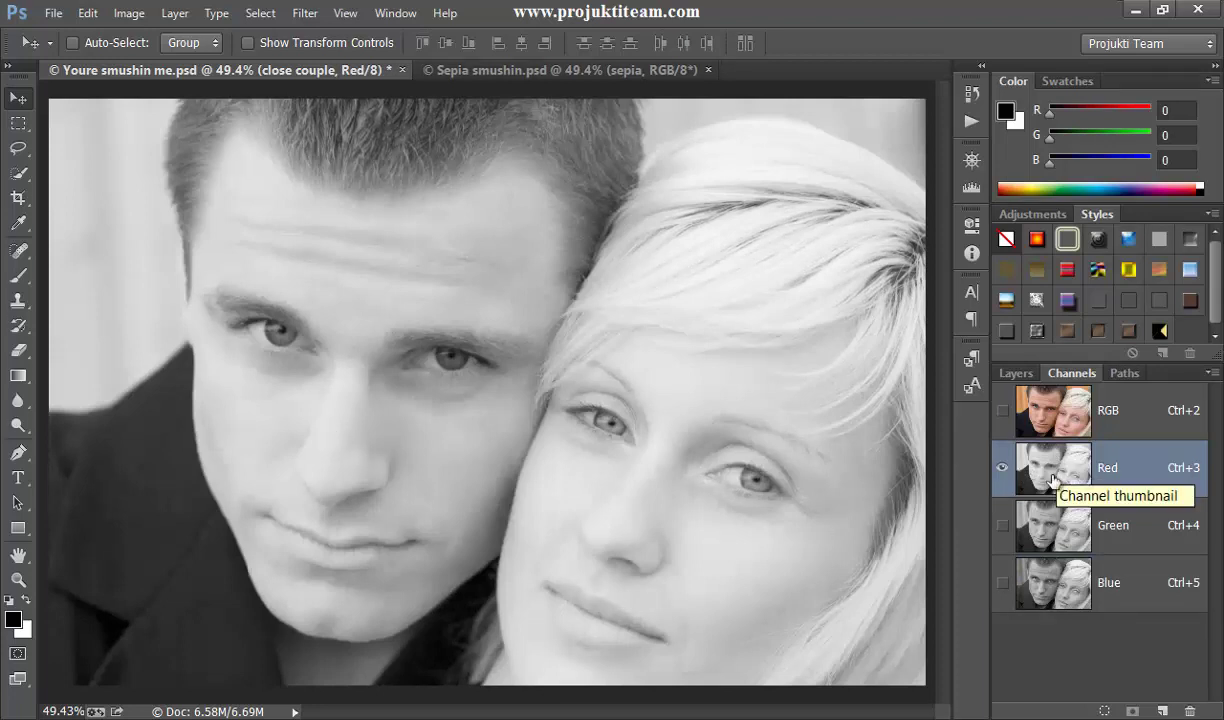
left_click(1055, 470, "ctrl")
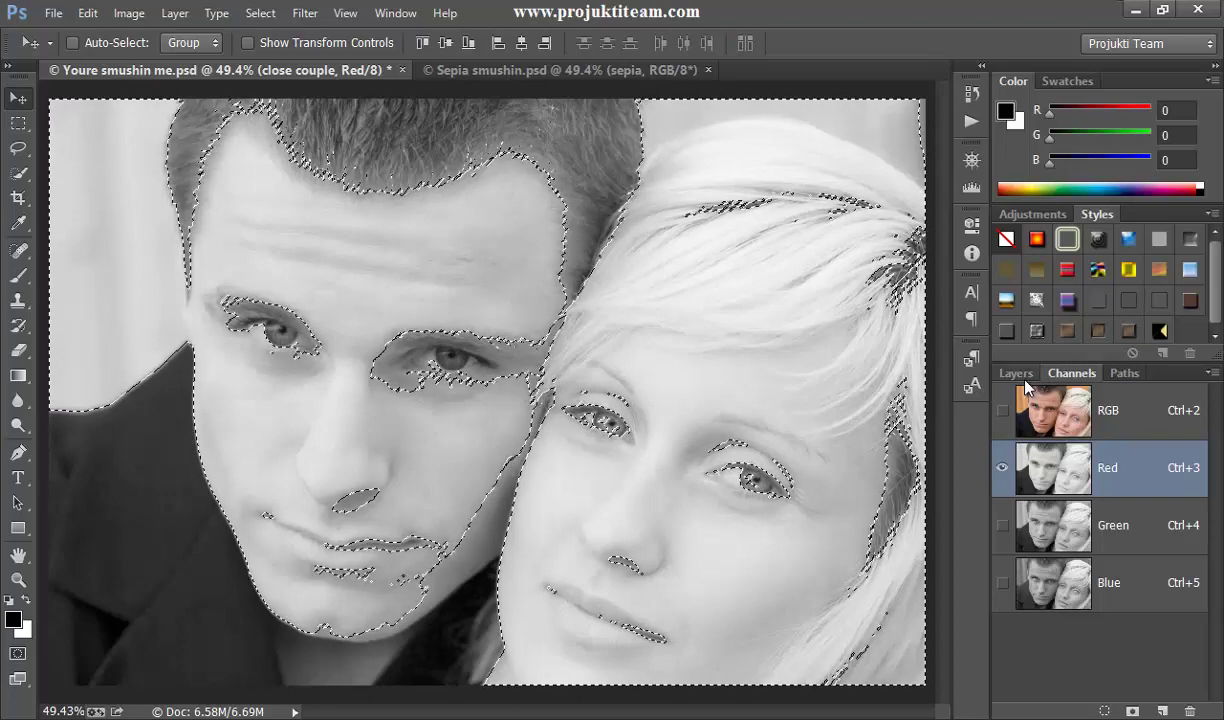
Return to the RGB composite and make the B&W, contrast and Color Fill layers visible
left_click(1050, 417)
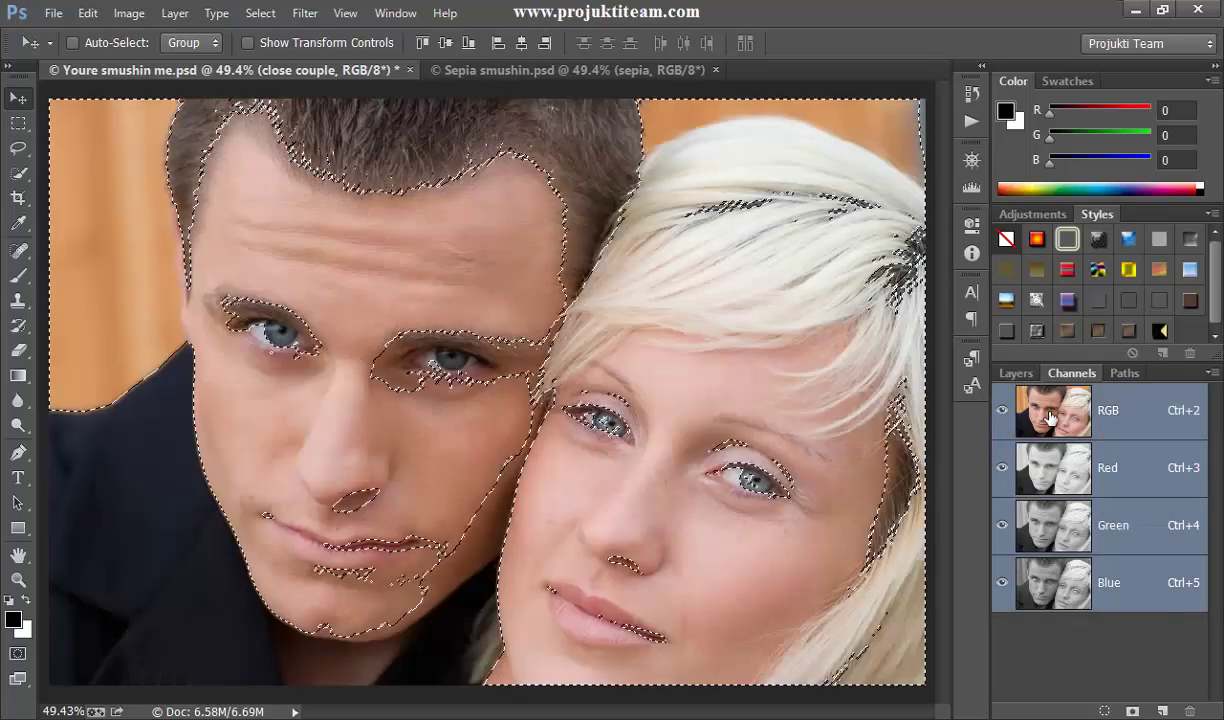
left_click(1016, 373)
left_click(1006, 573)
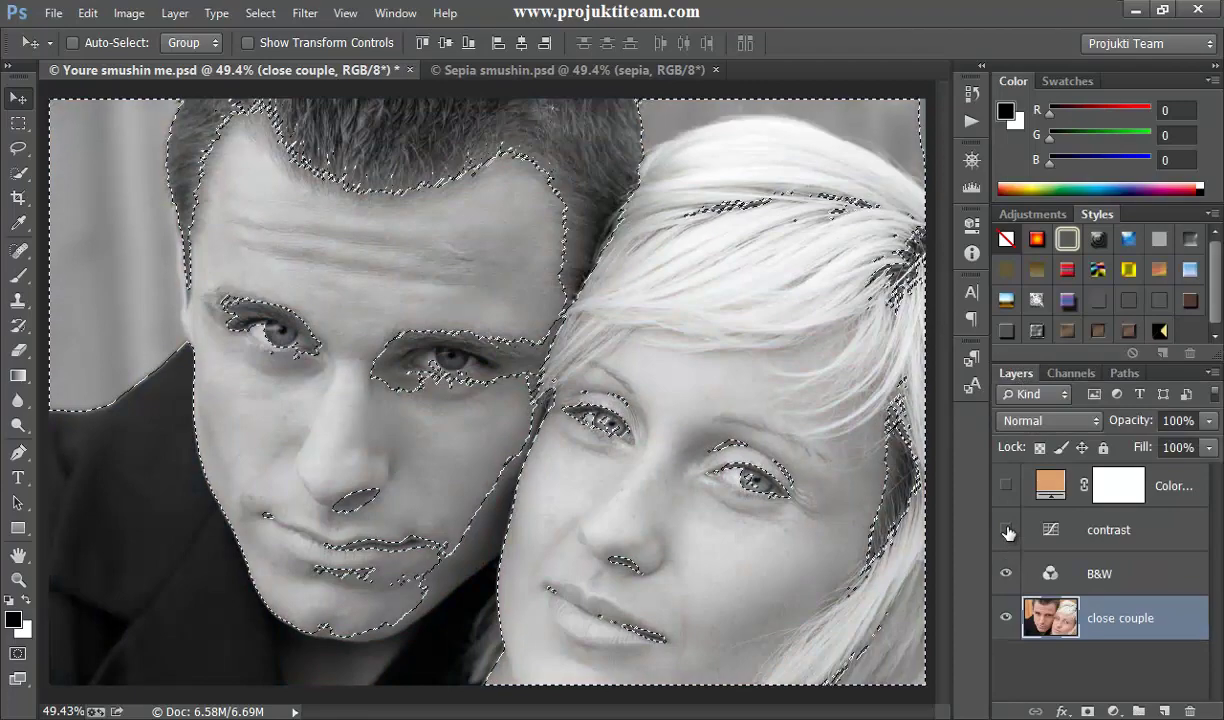
left_click(1006, 529)
left_click(1006, 485)
Delete the old layer mask from Color Fill 1
left_click(1070, 505)
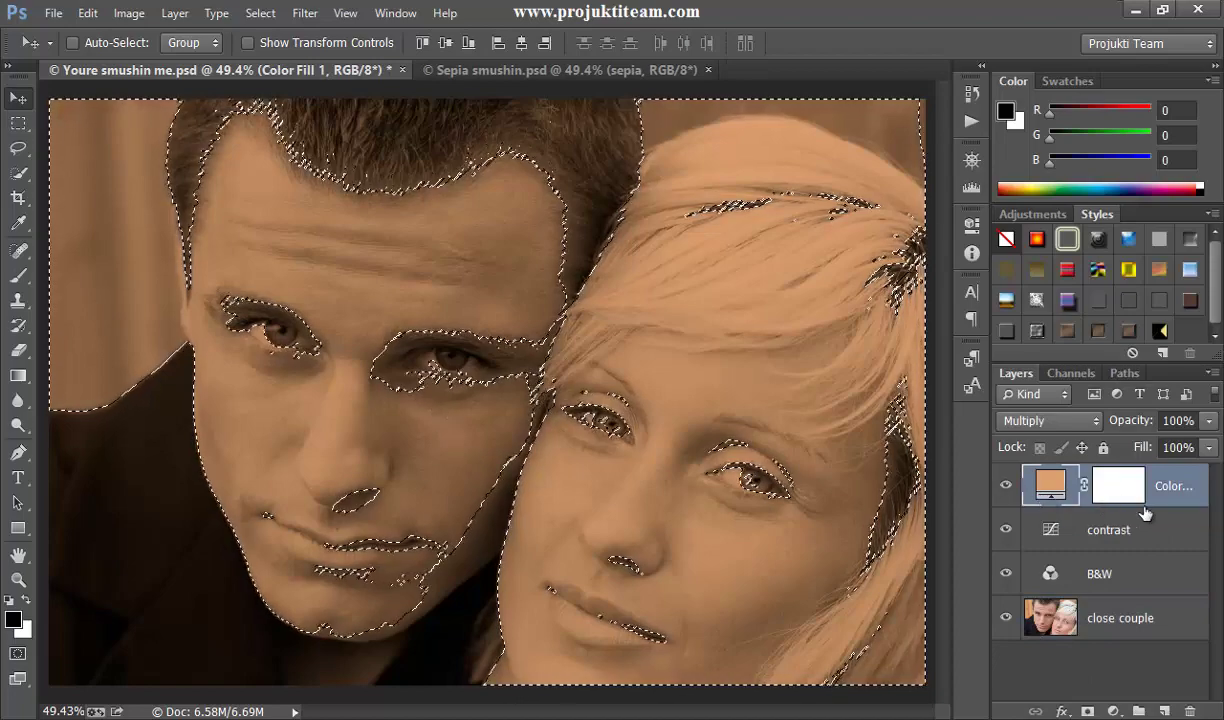
left_click(1118, 487)
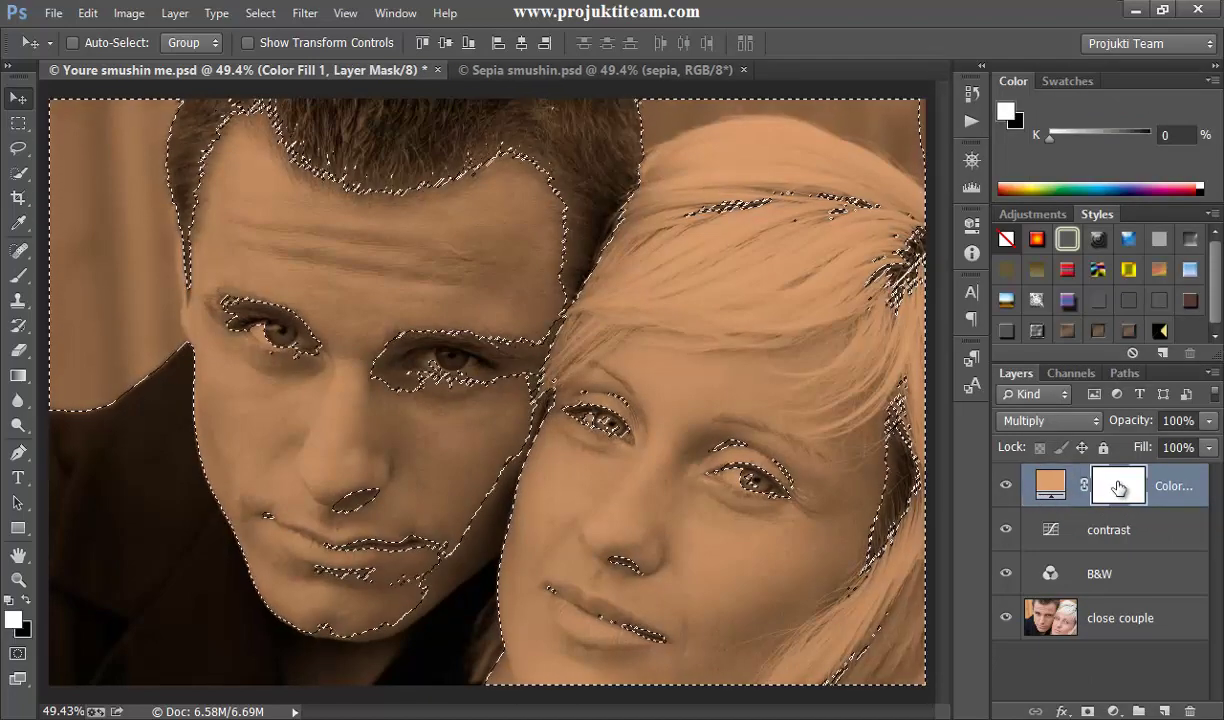
right_click(1120, 487)
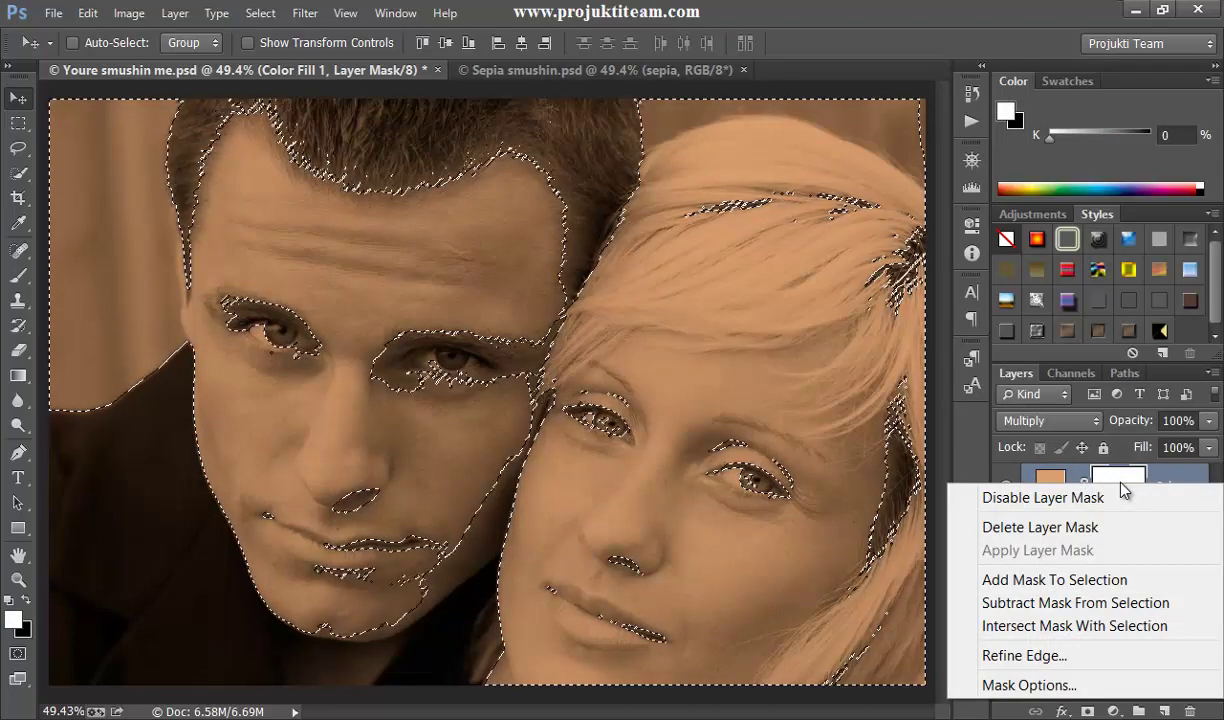
left_click(1116, 537)
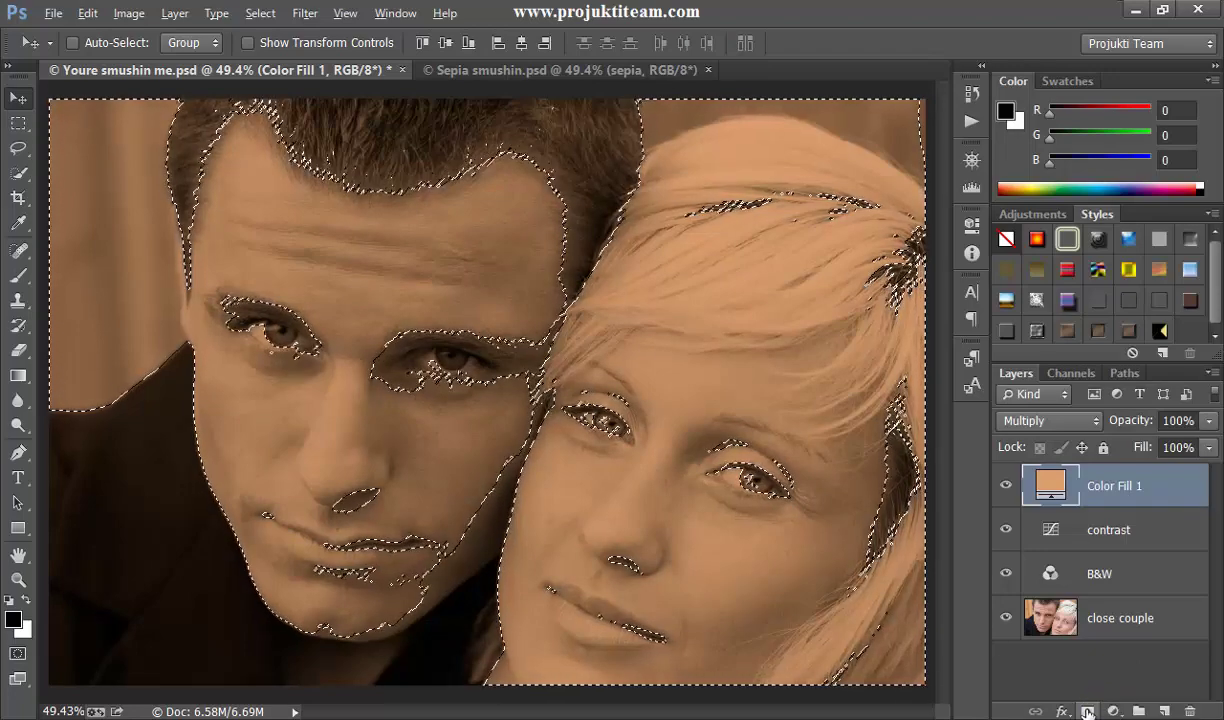
Mask Color Fill 1 with the skin selection, then view Sepia smushin.psd for comparison
left_click(1087, 712)
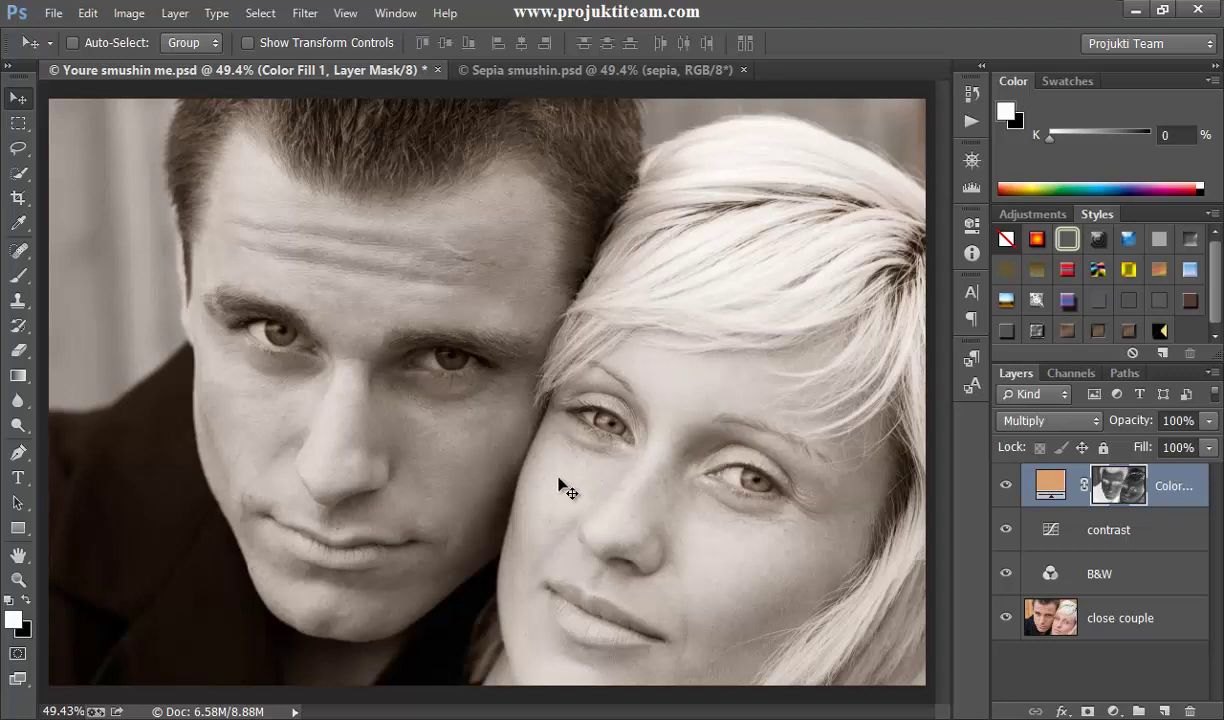
left_click(1050, 484)
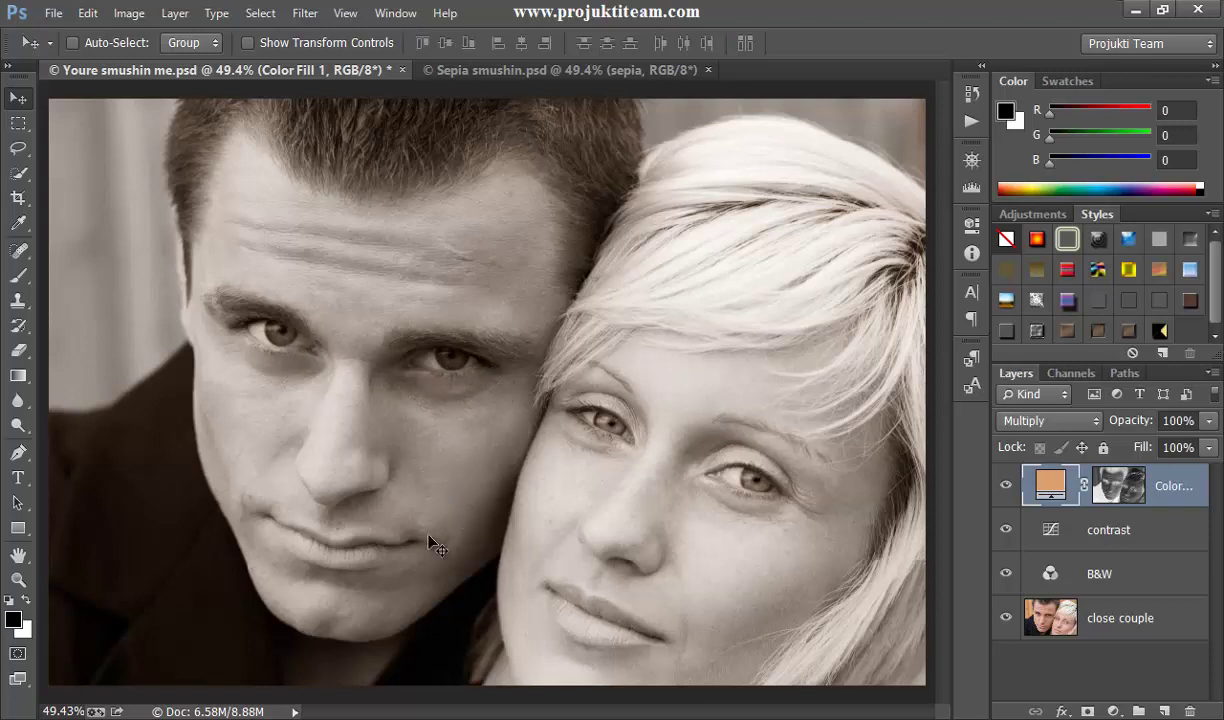
left_click(462, 70)
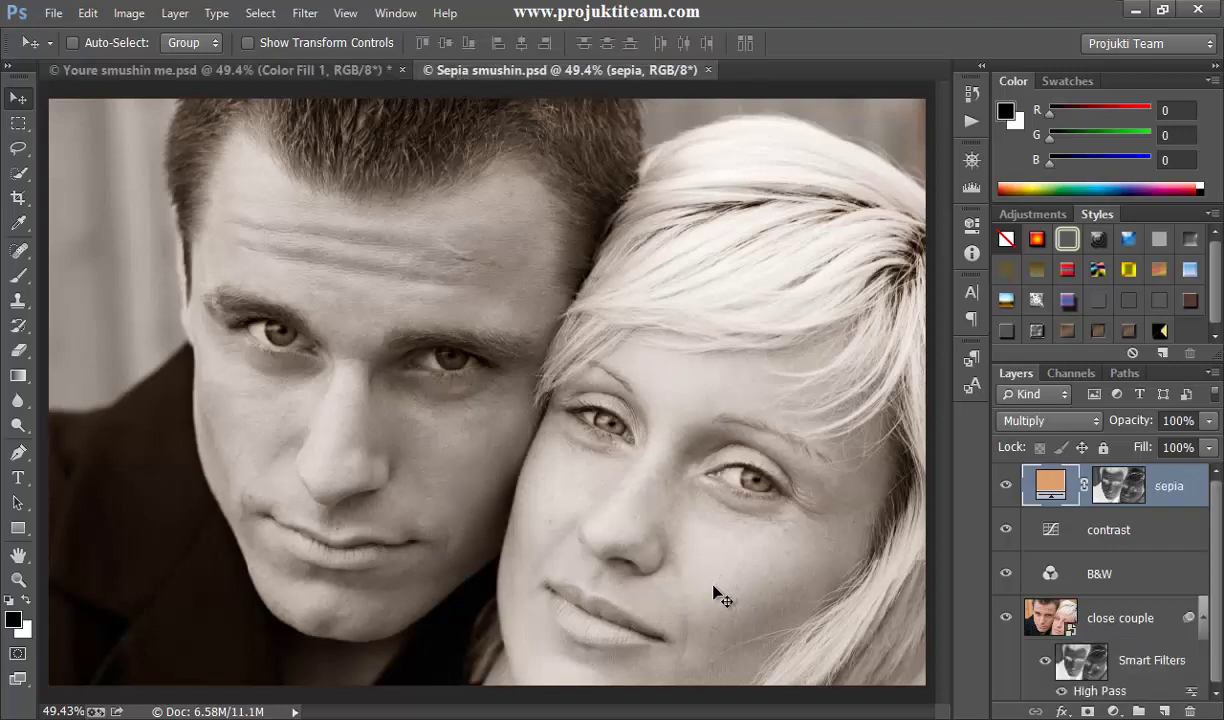
Back in Youre smushin me.psd, load the Color Fill 1 mask as a selection
left_click(297, 68)
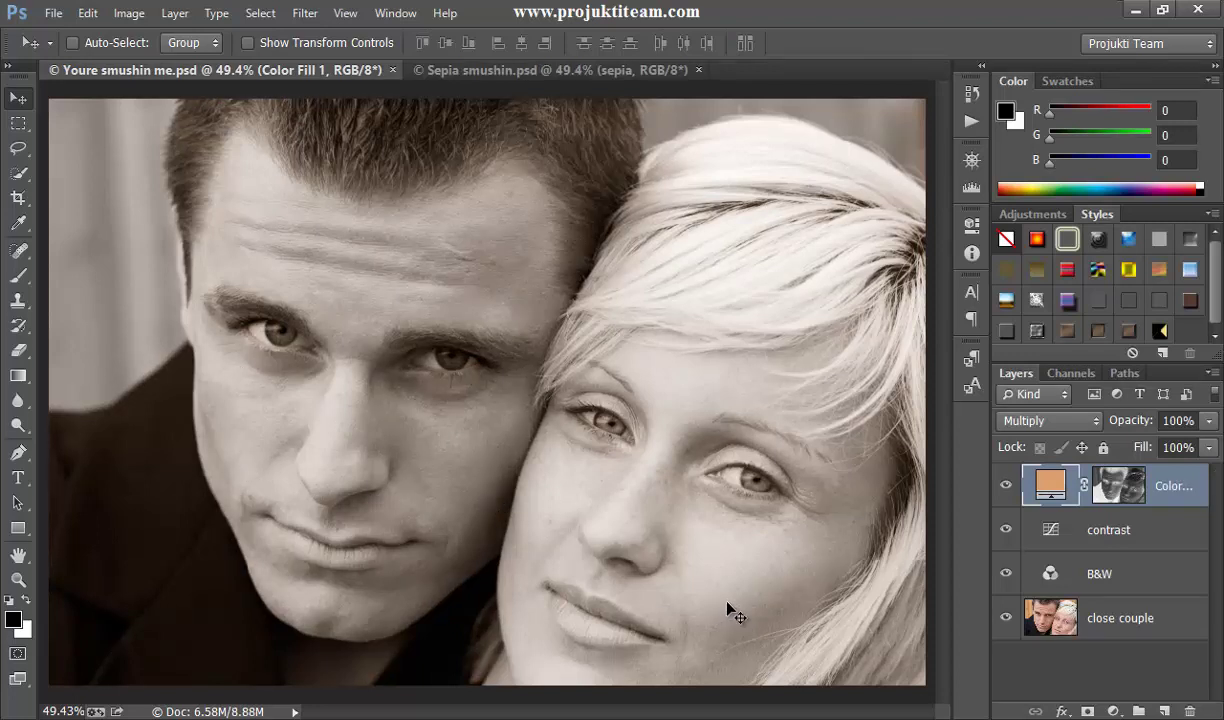
left_click(1127, 492, "ctrl")
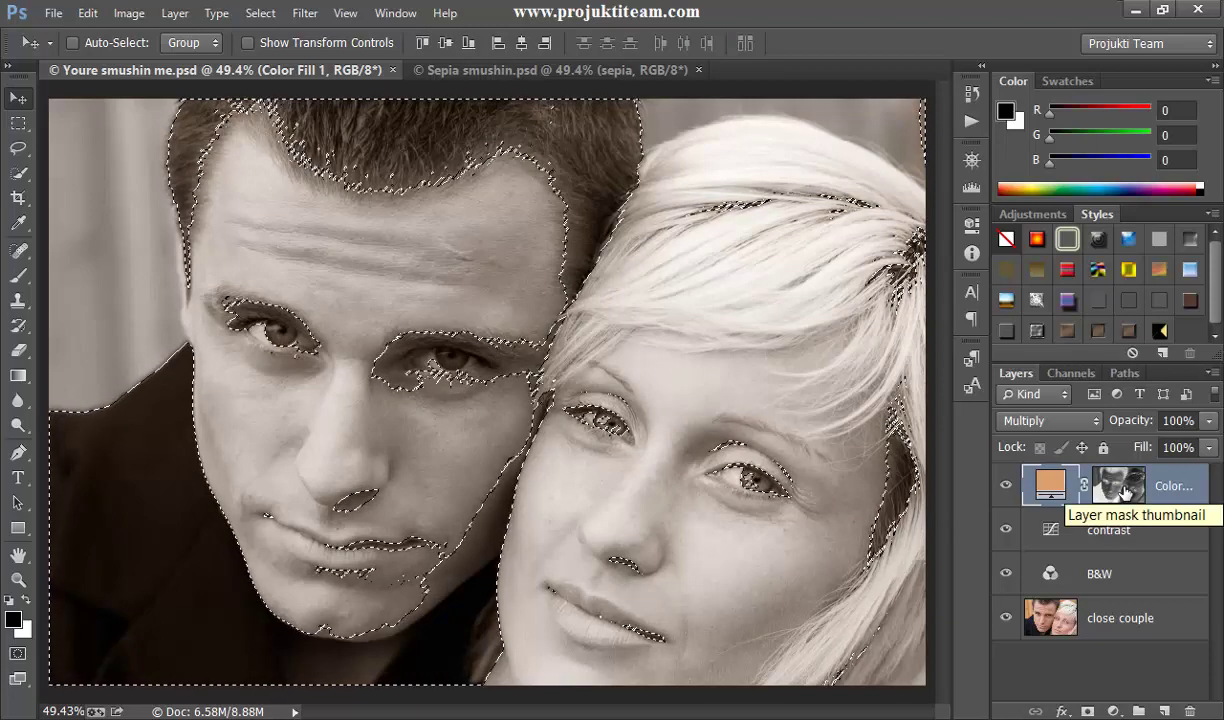
Convert the close couple layer to a smart object and apply High Pass at 12-pixel radius
left_click(1167, 625)
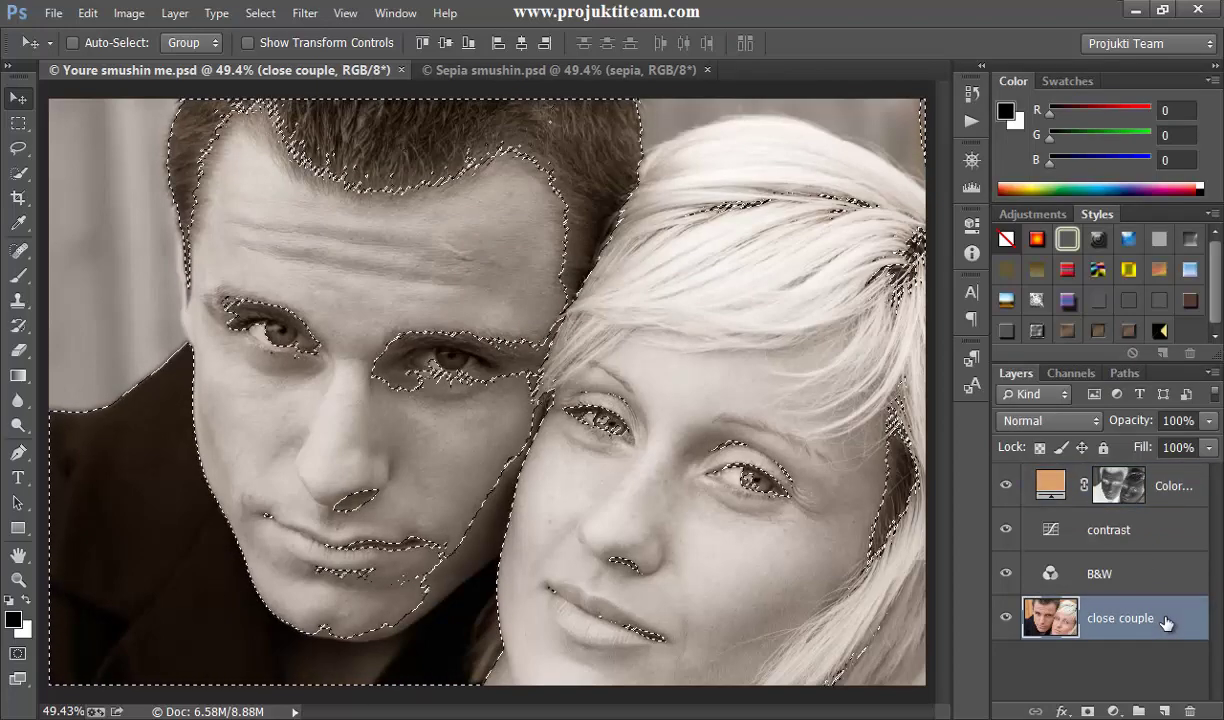
left_click(1210, 374)
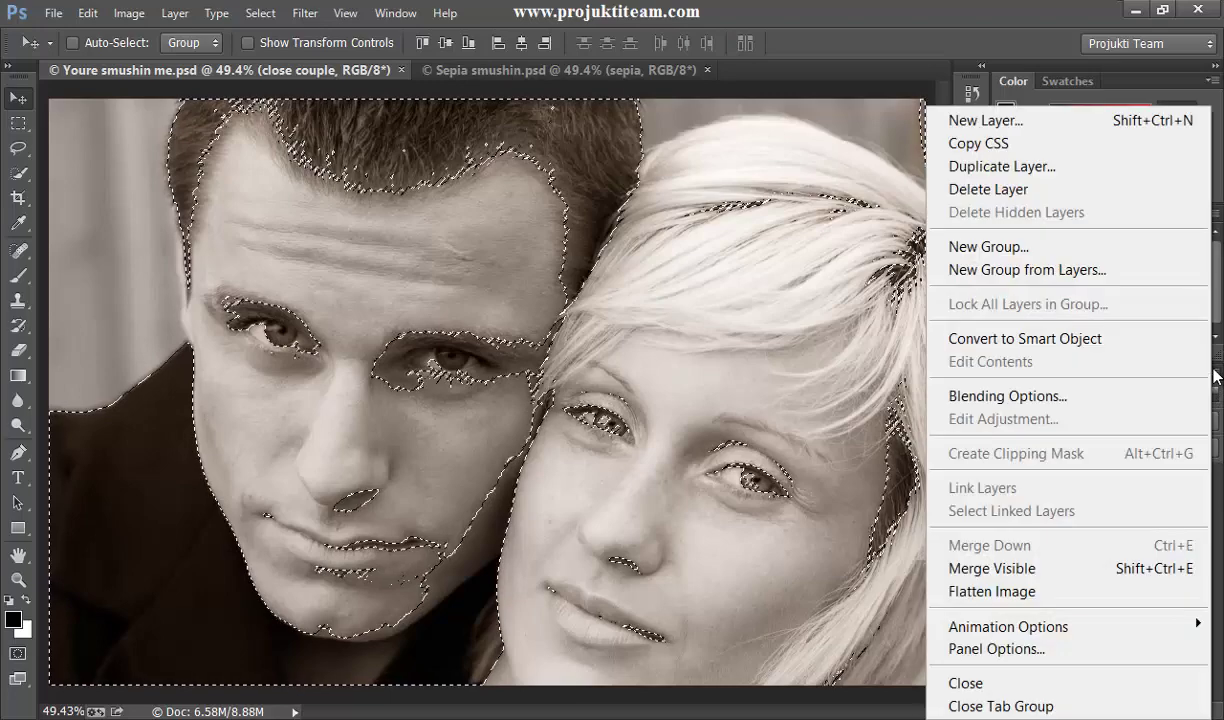
left_click(1133, 342)
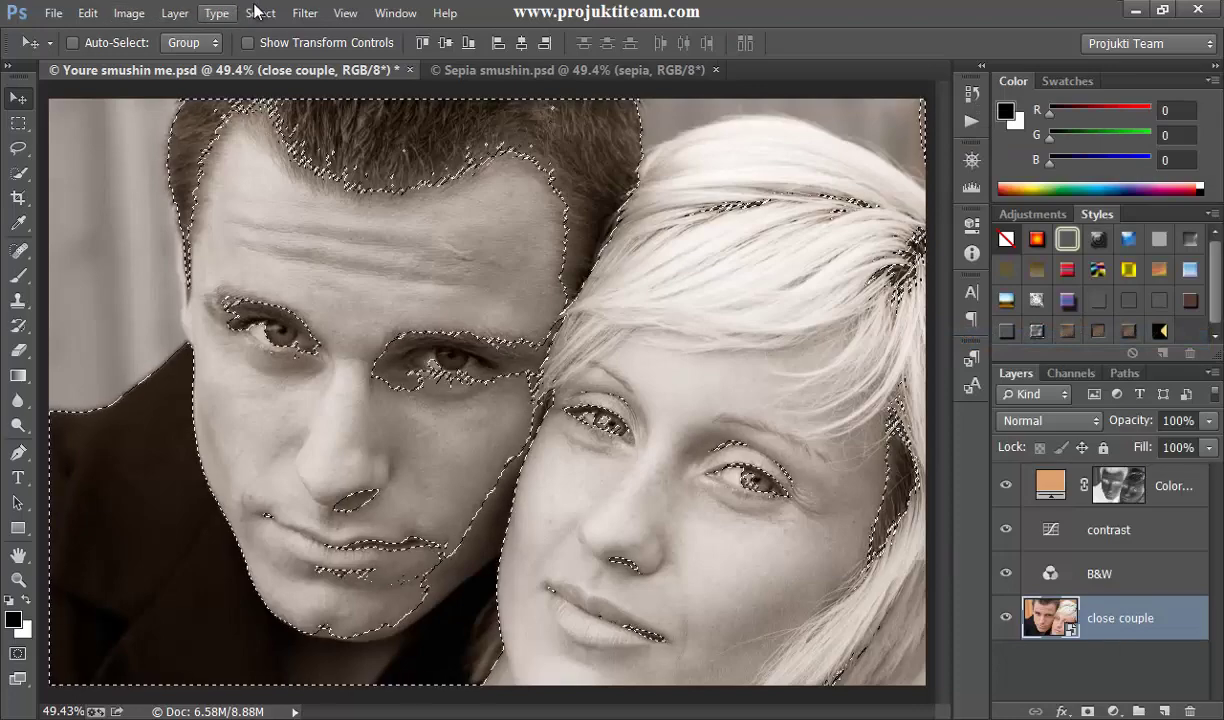
left_click(304, 13)
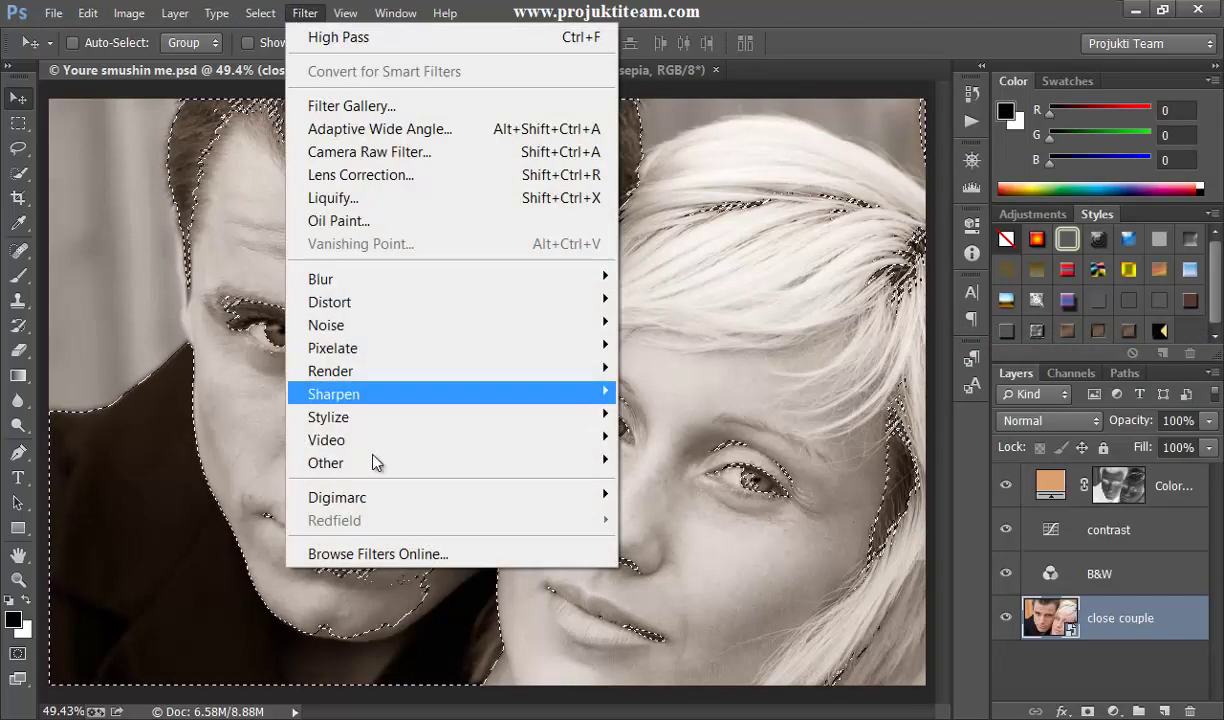
mouse_move(326, 463)
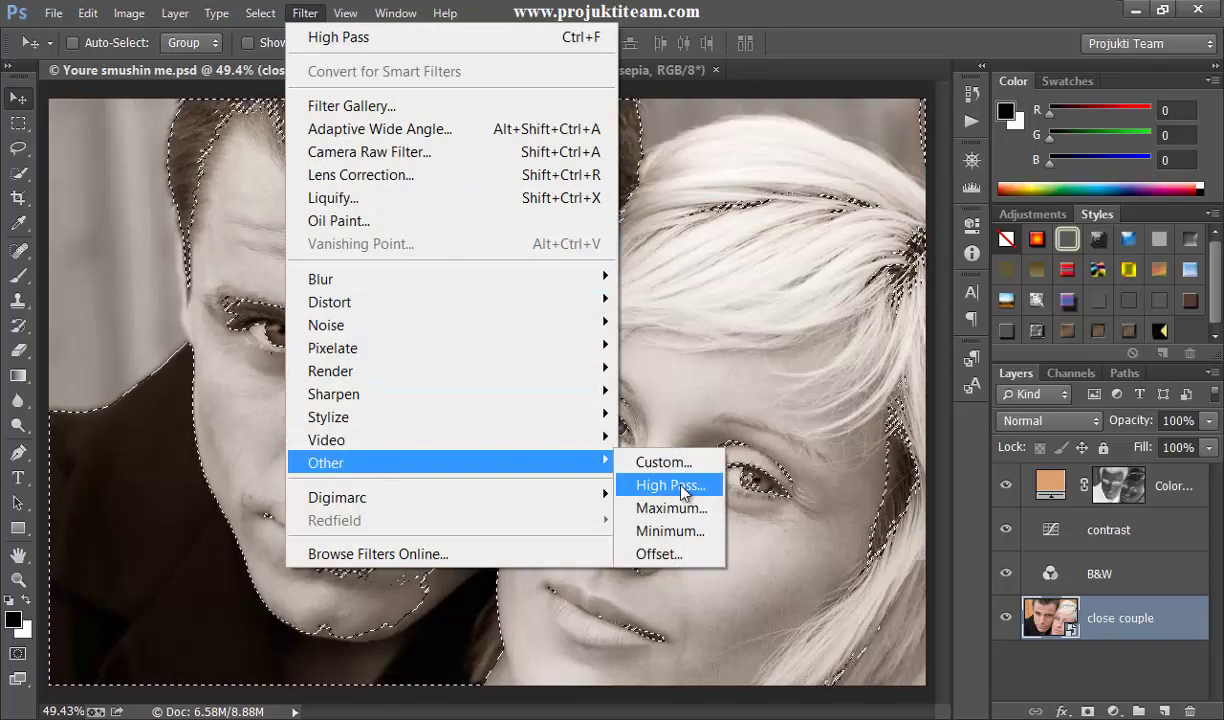
left_click(680, 490)
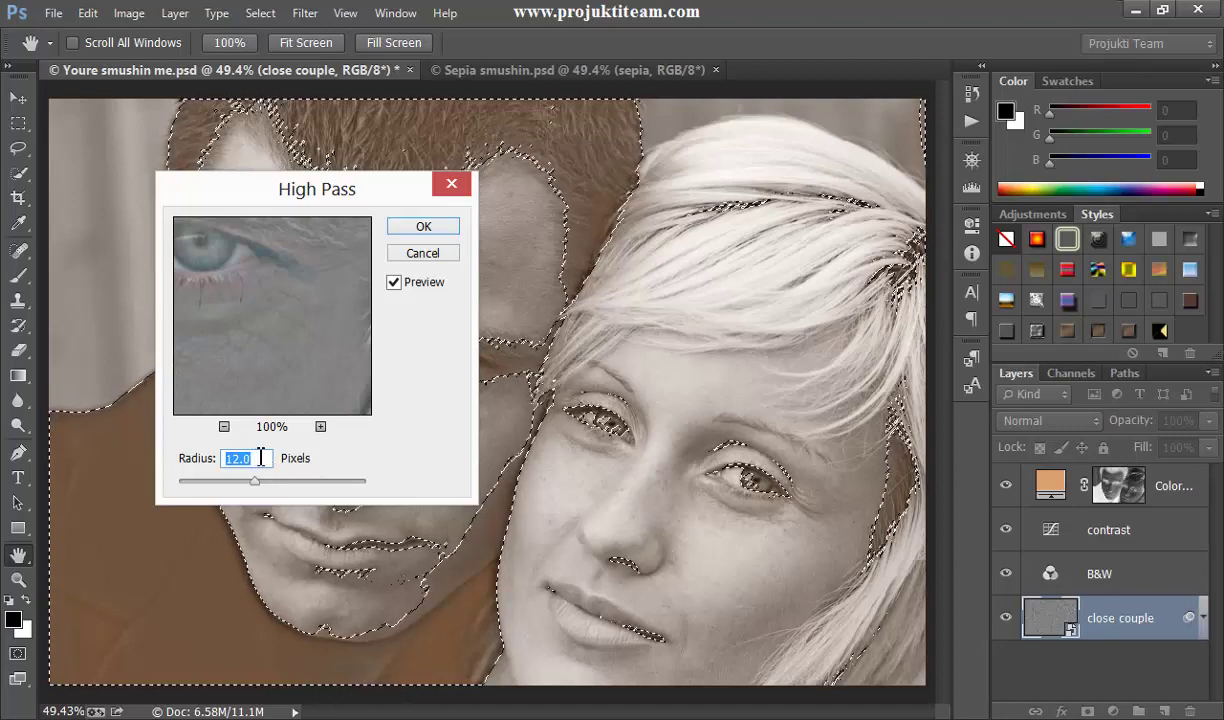
left_click(423, 227)
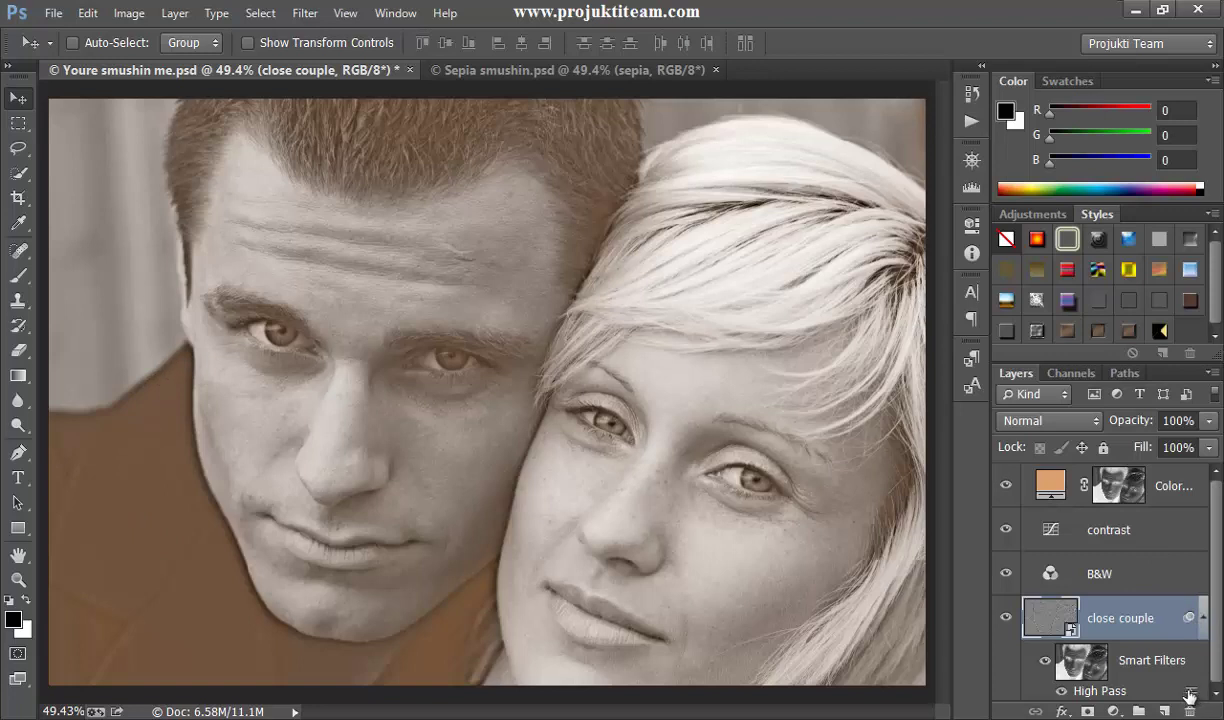
Set the High Pass smart filter blending to Overlay and compare with Sepia smushin.psd
double_click(1190, 695)
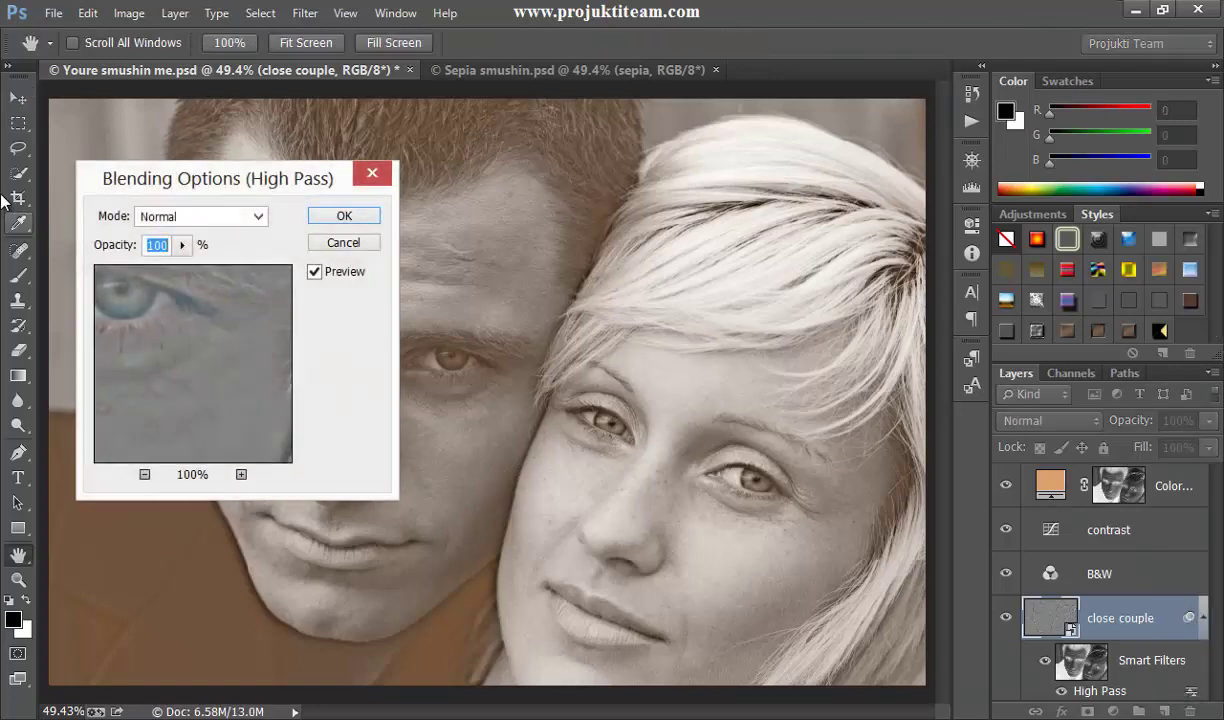
left_click(218, 209)
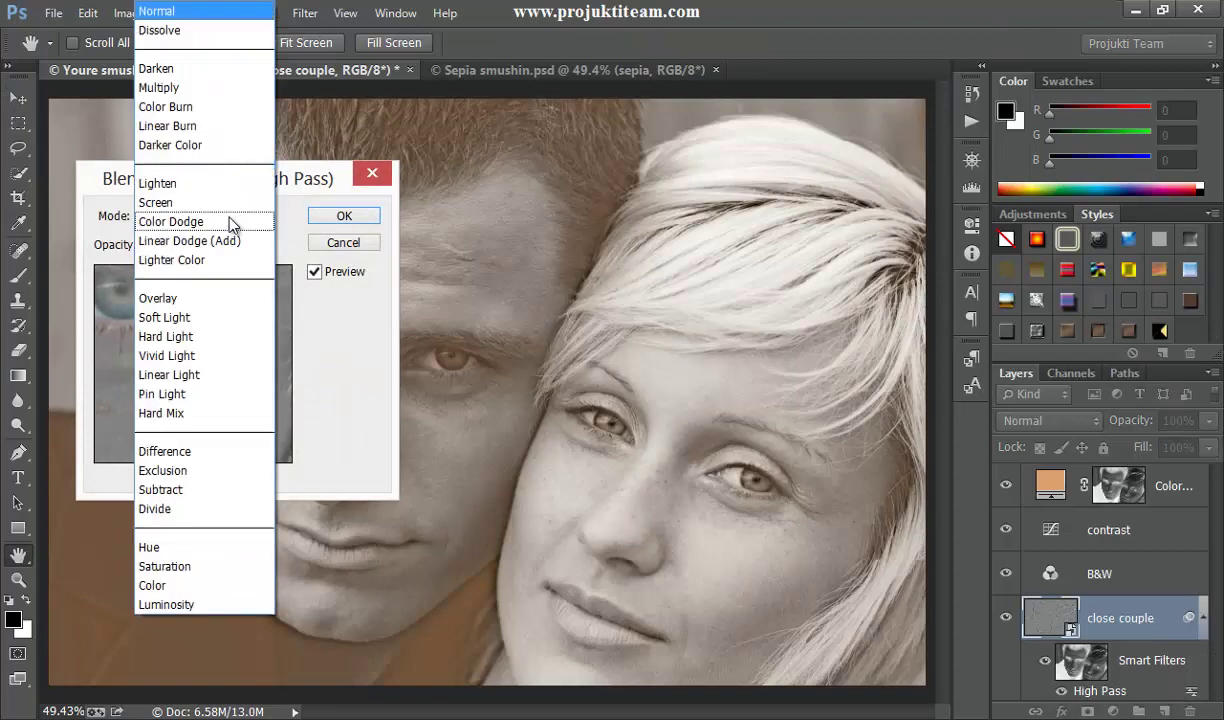
left_click(200, 298)
mouse_move(257, 196)
left_mouse_down()
mouse_move(640, 245)
mouse_move(928, 247)
left_mouse_up()
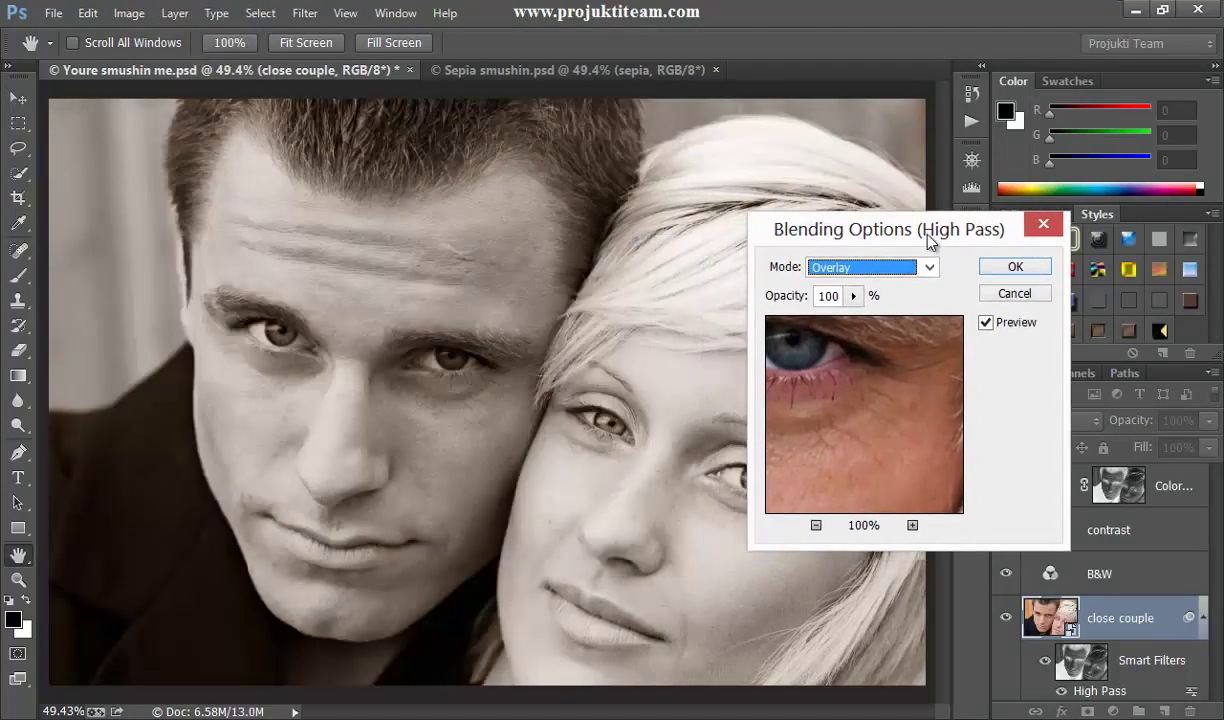
left_click(1034, 275)
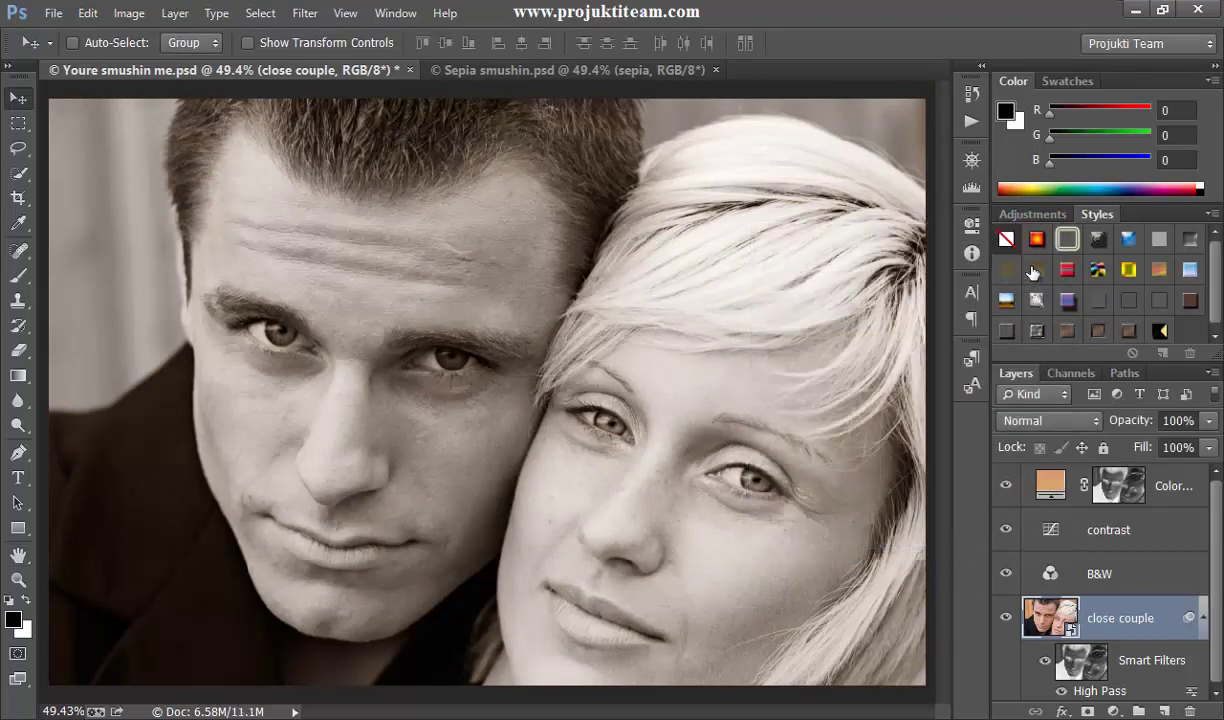
left_click(512, 68)
left_click(323, 74)
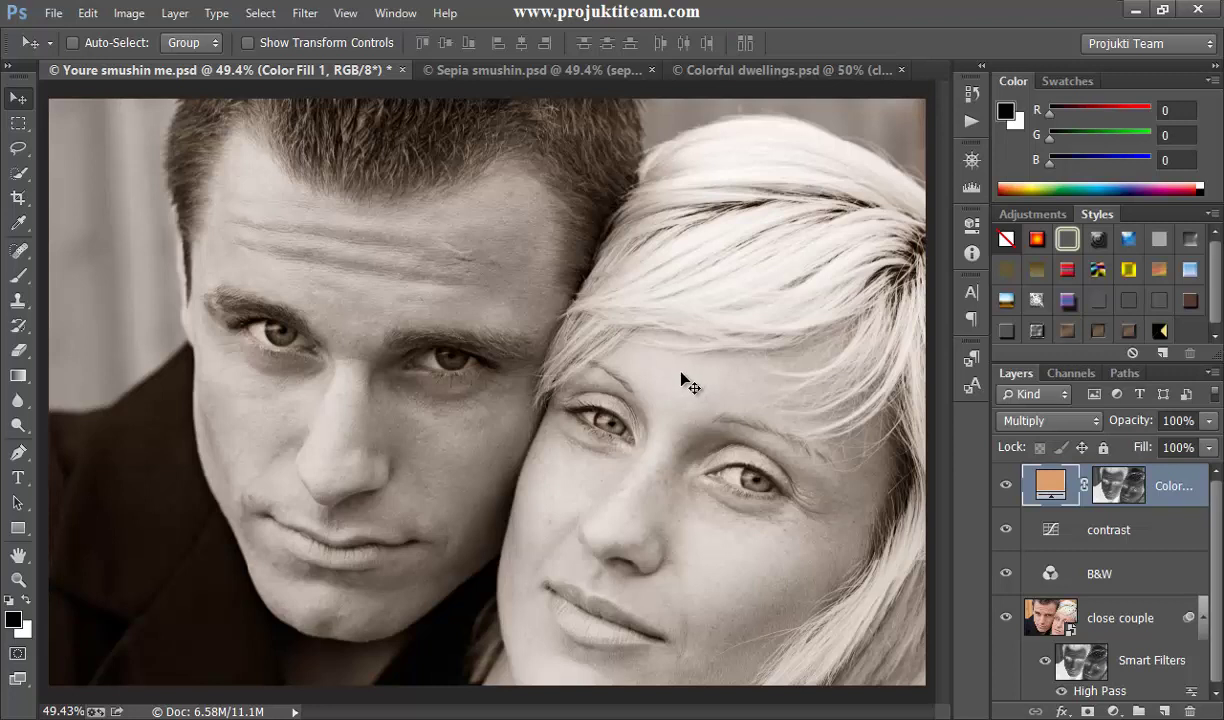
Add a Gradient Map adjustment layer to the Colorful dwellings photo
left_click(720, 70)
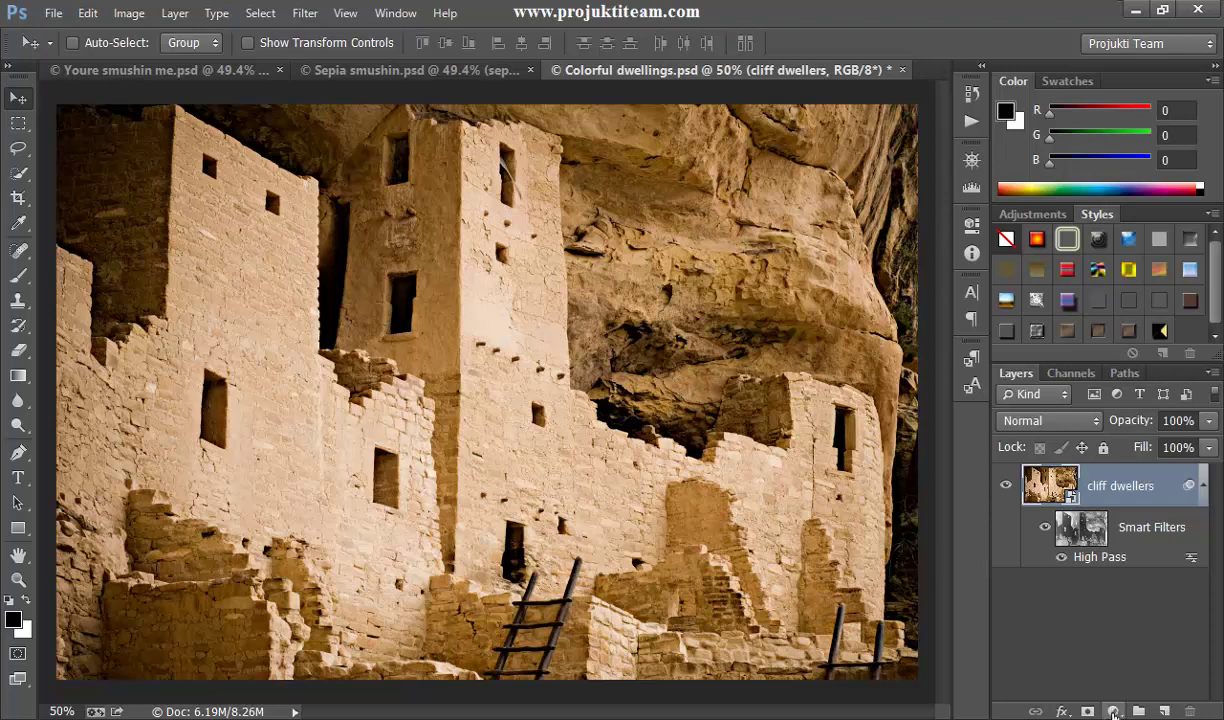
left_click(1113, 711)
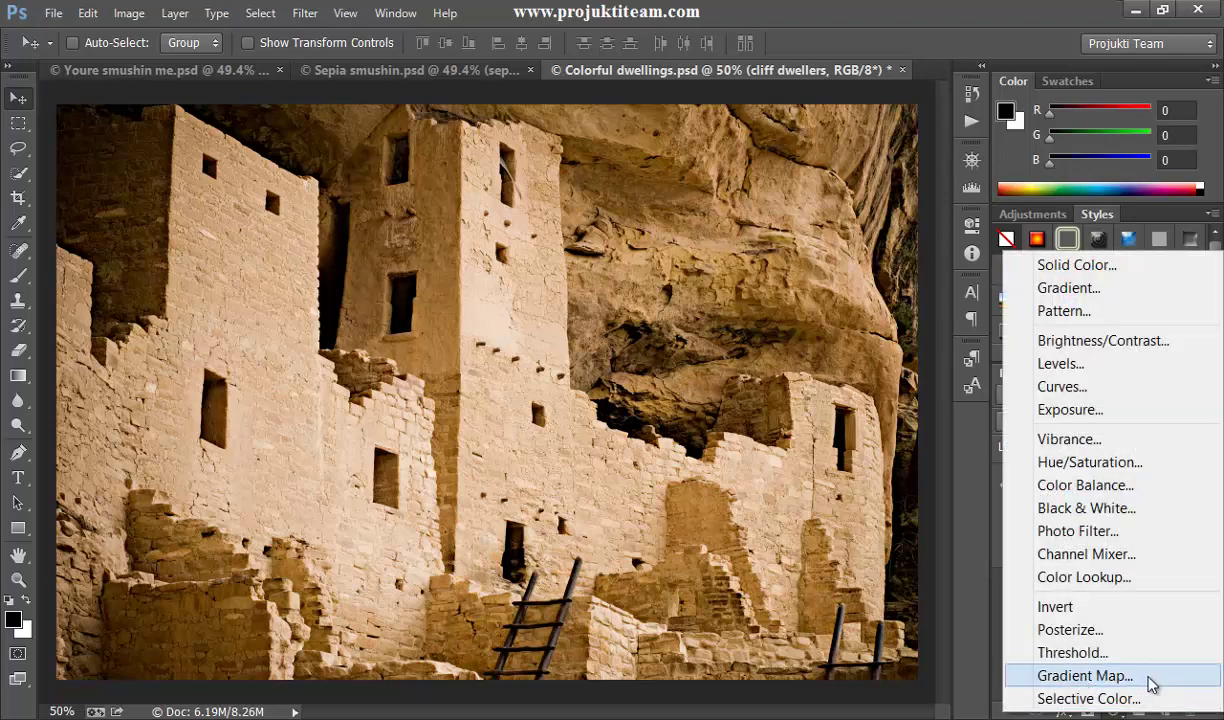
left_click(1085, 676)
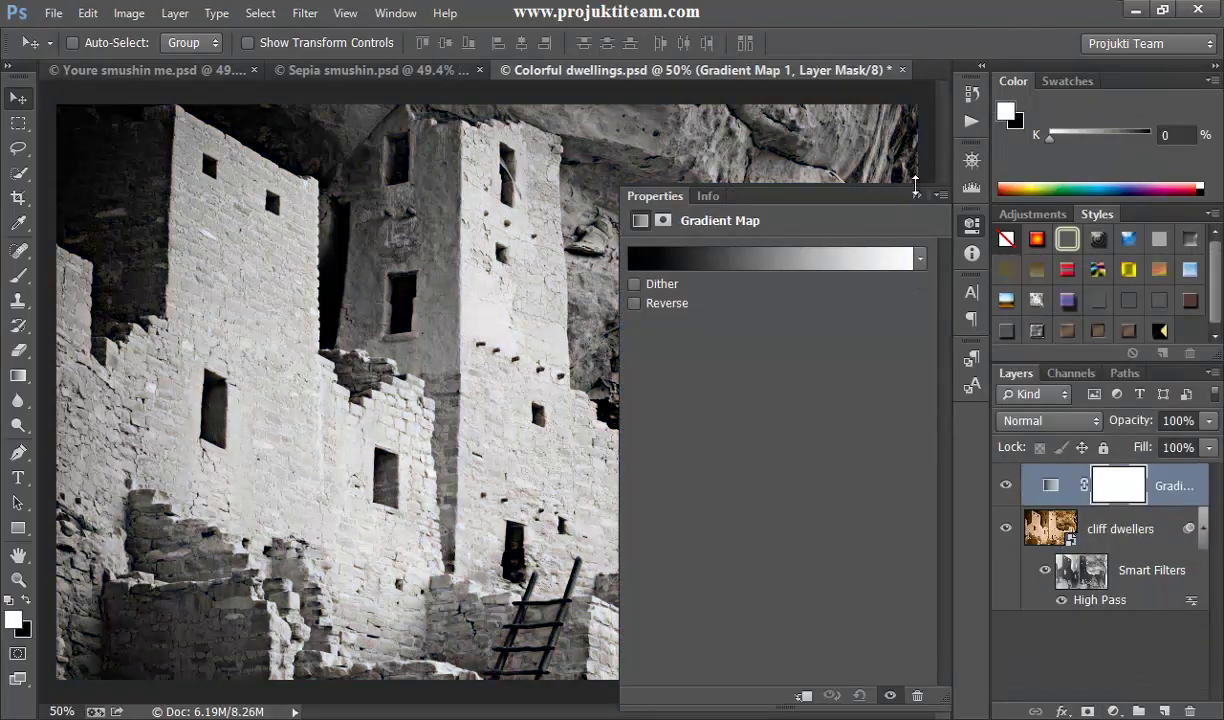
left_click(916, 193)
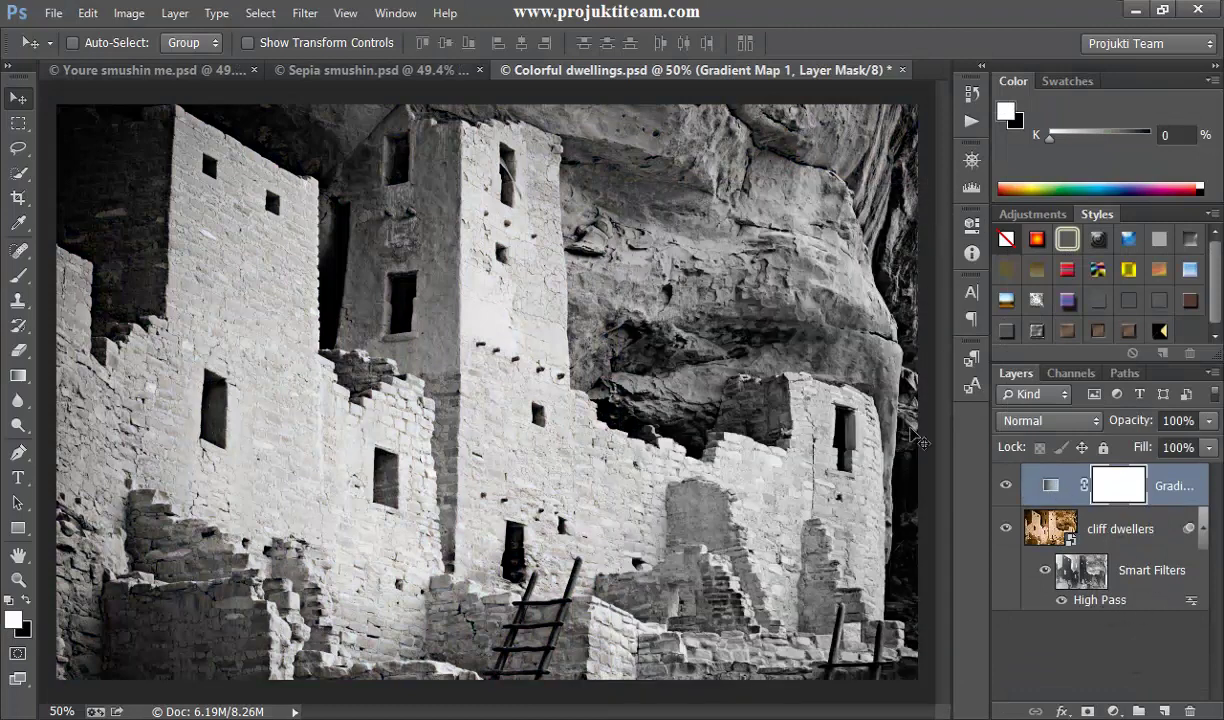
Delete Gradient Map 1's layer mask and show its gradient presets
right_click(1128, 492)
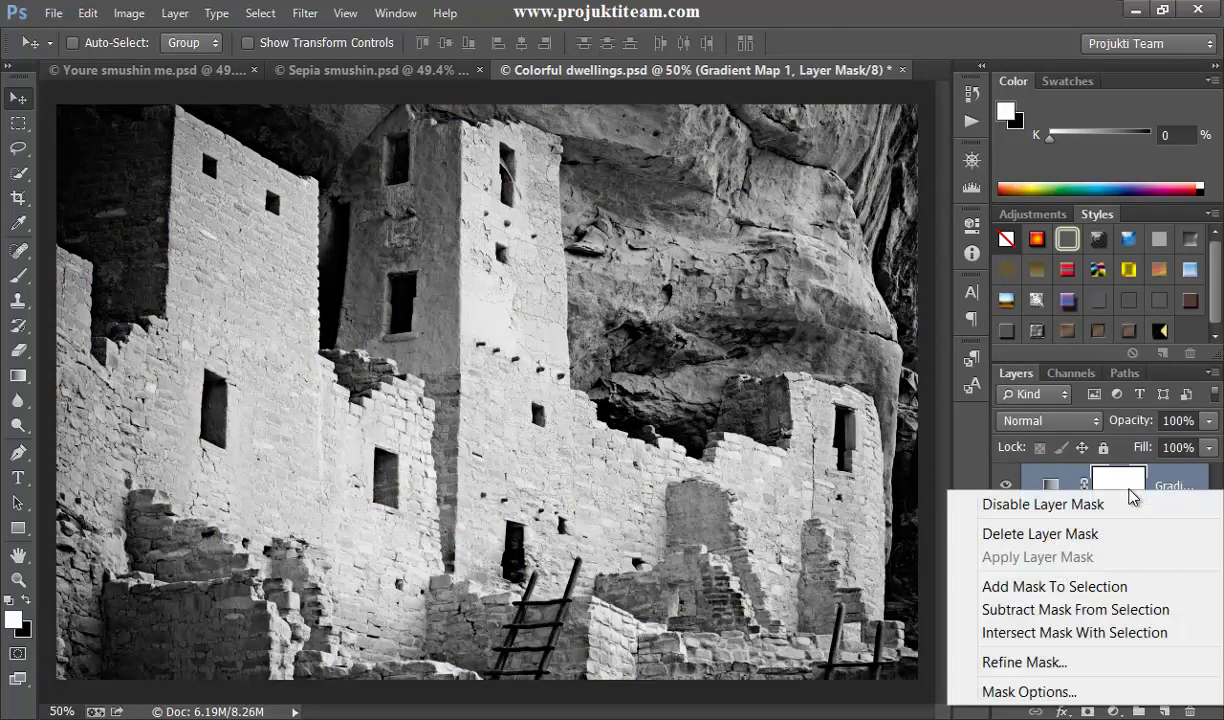
left_click(1108, 534)
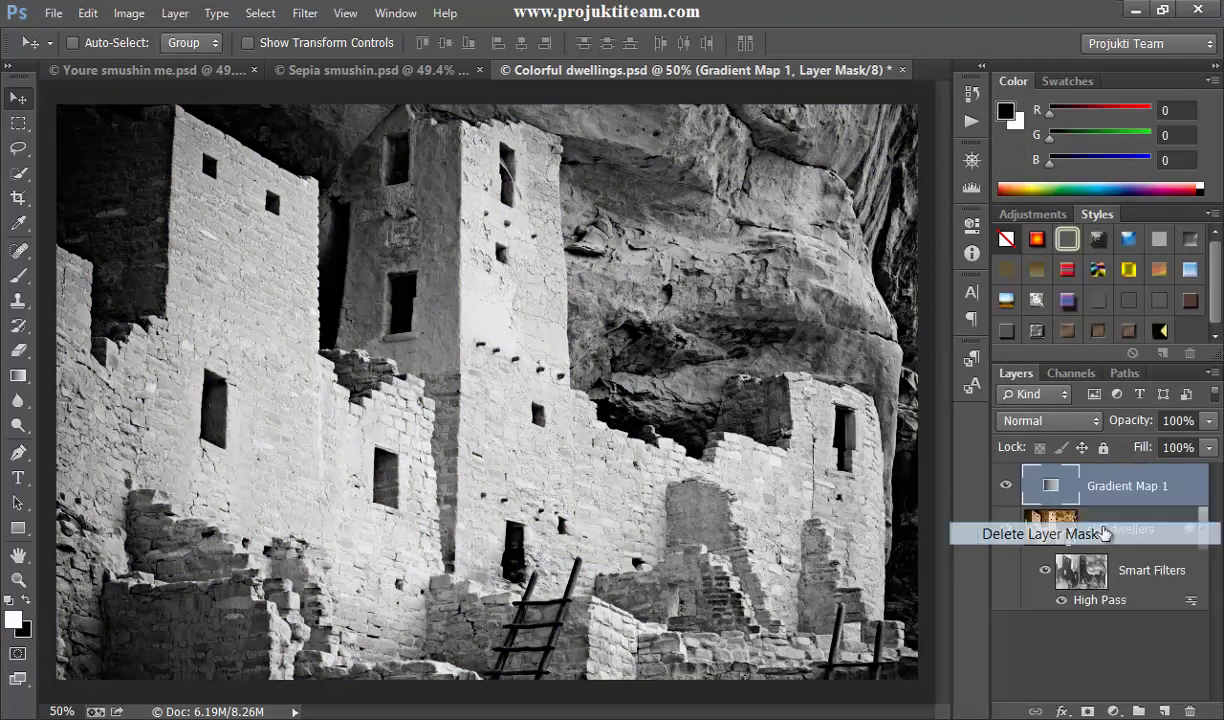
double_click(1049, 485)
left_click(920, 259)
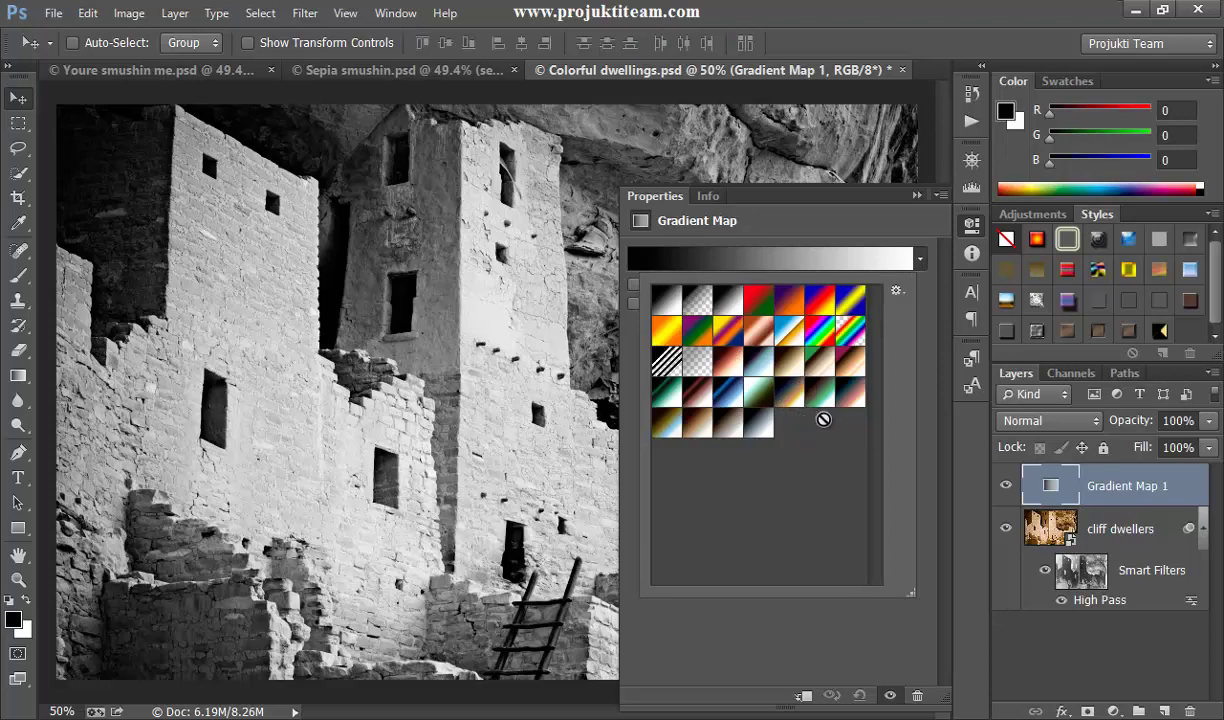
left_click(896, 292)
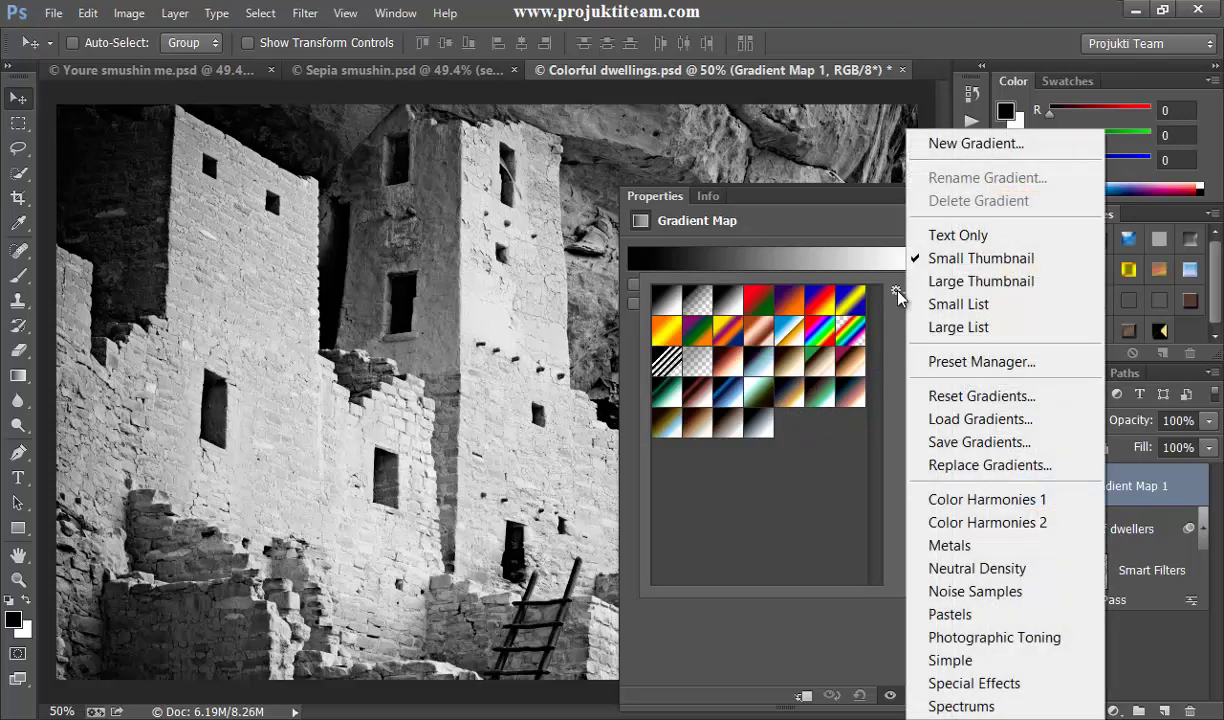
left_click(970, 420)
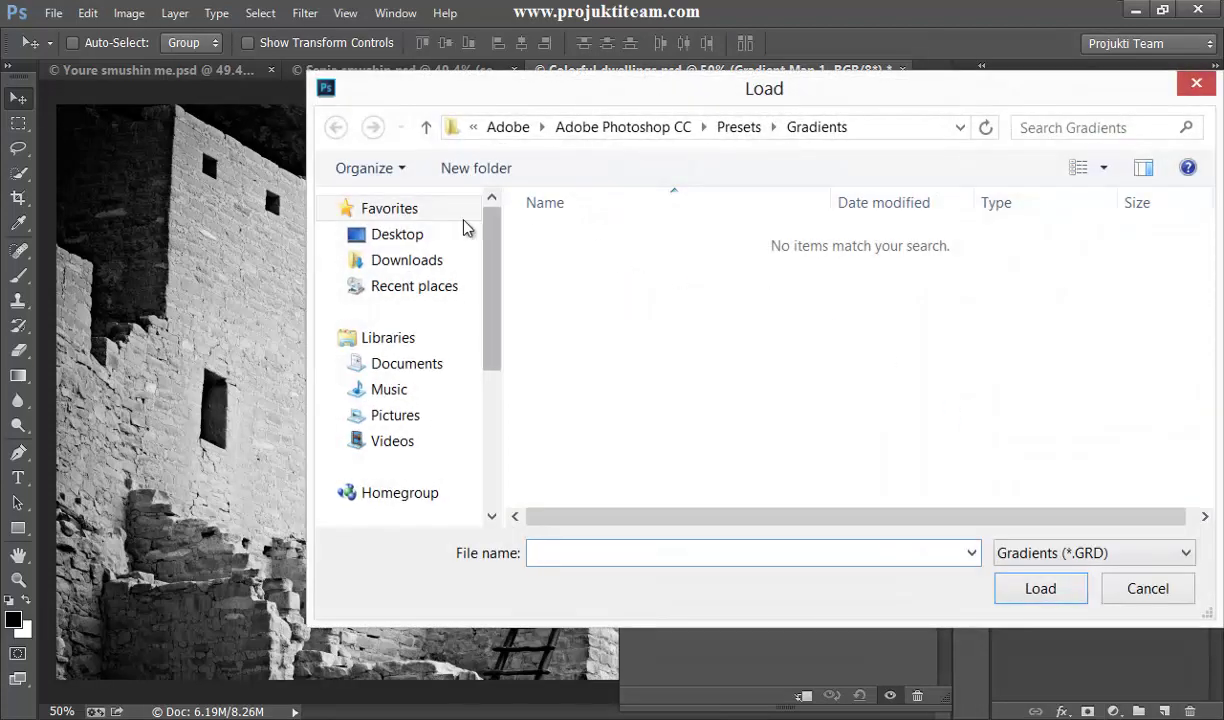
left_click(415, 234)
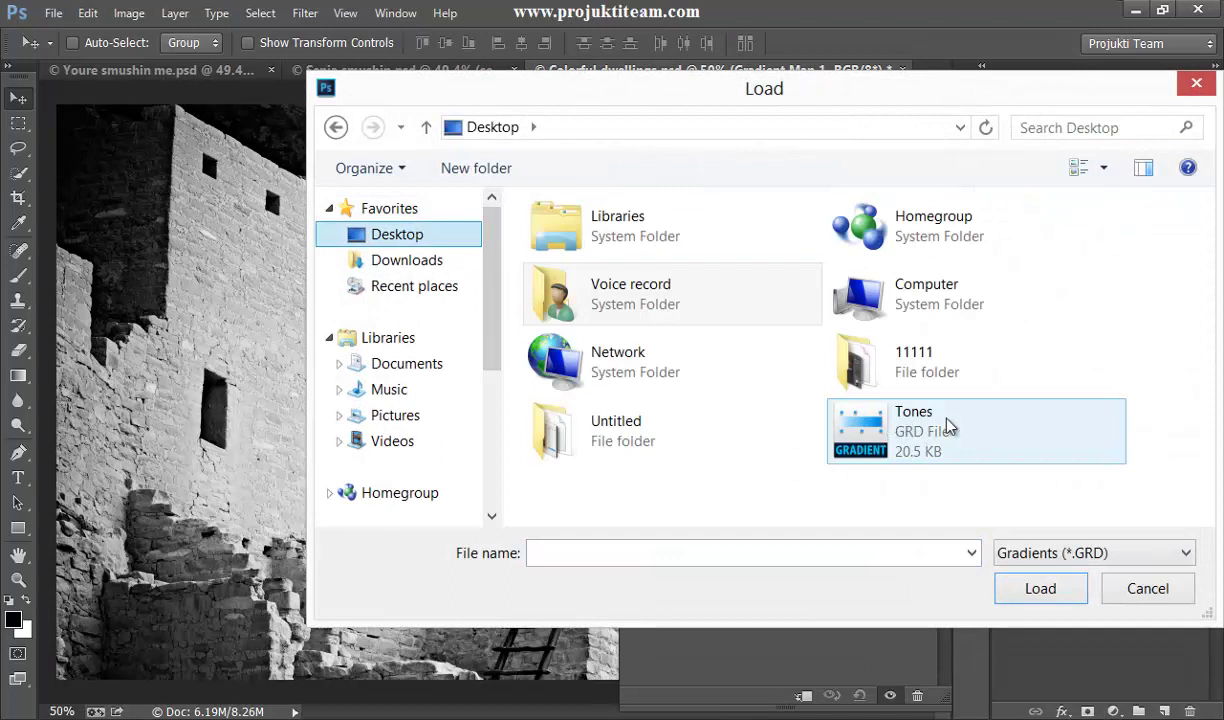
left_click(948, 427)
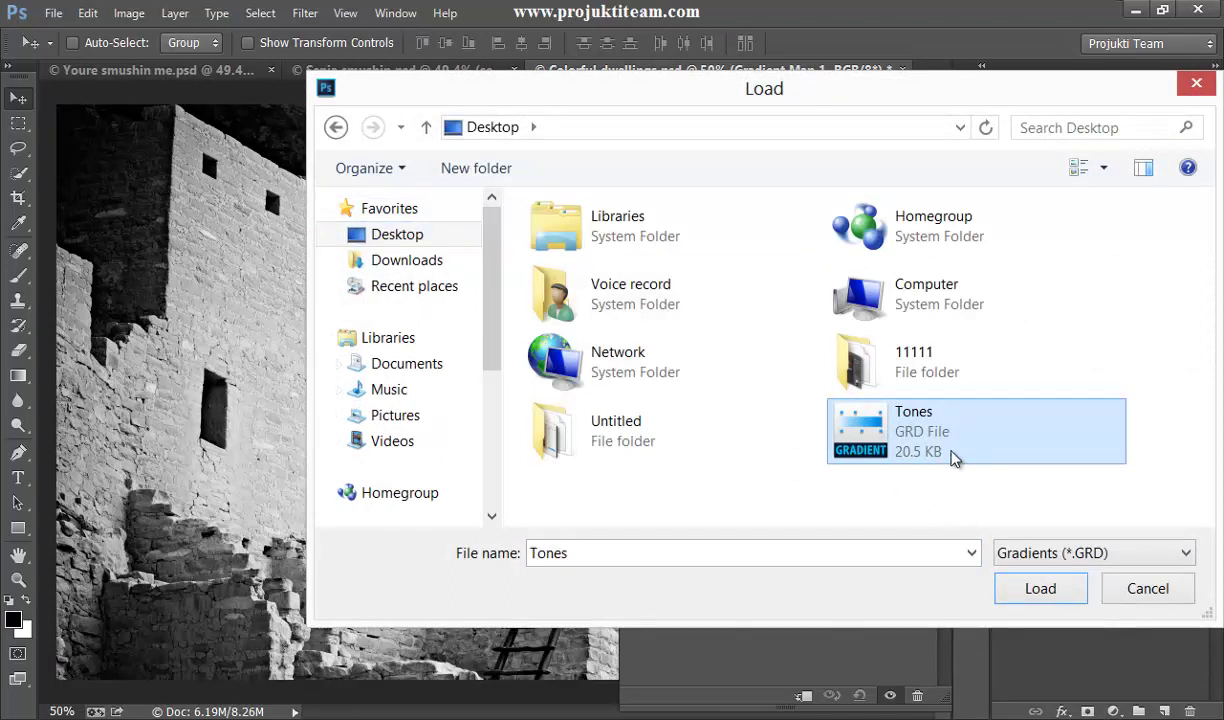
mouse_move(944, 450)
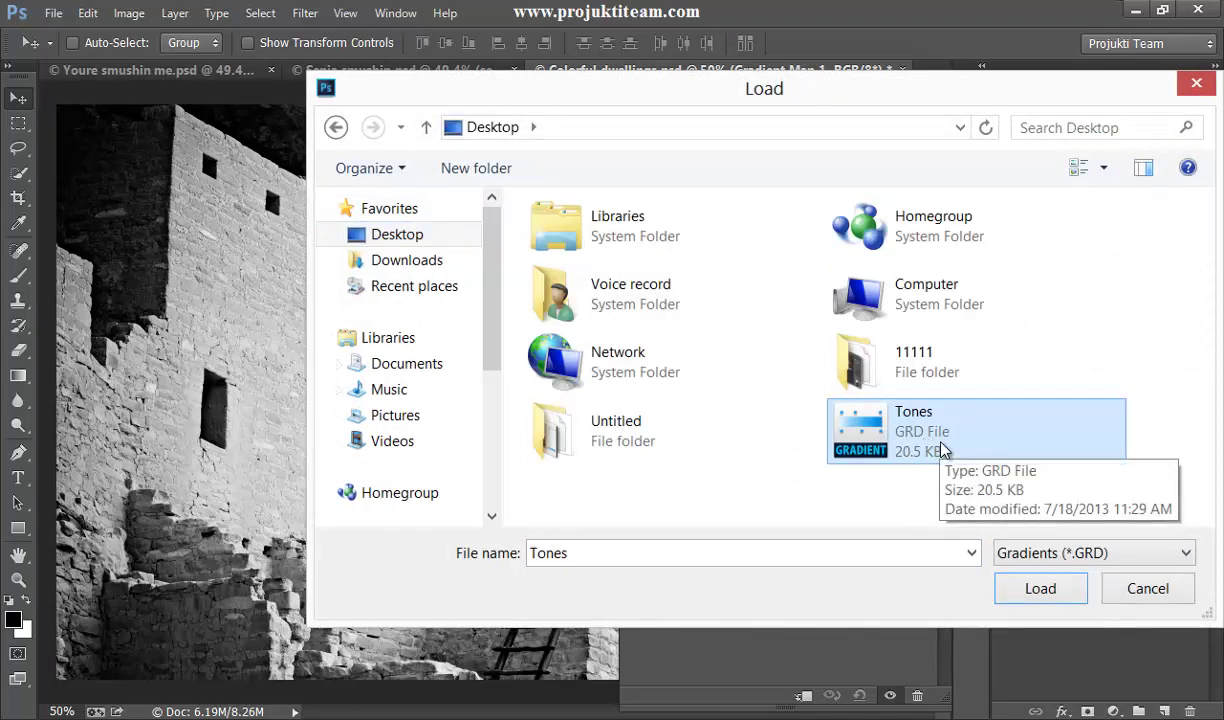
left_click(1140, 595)
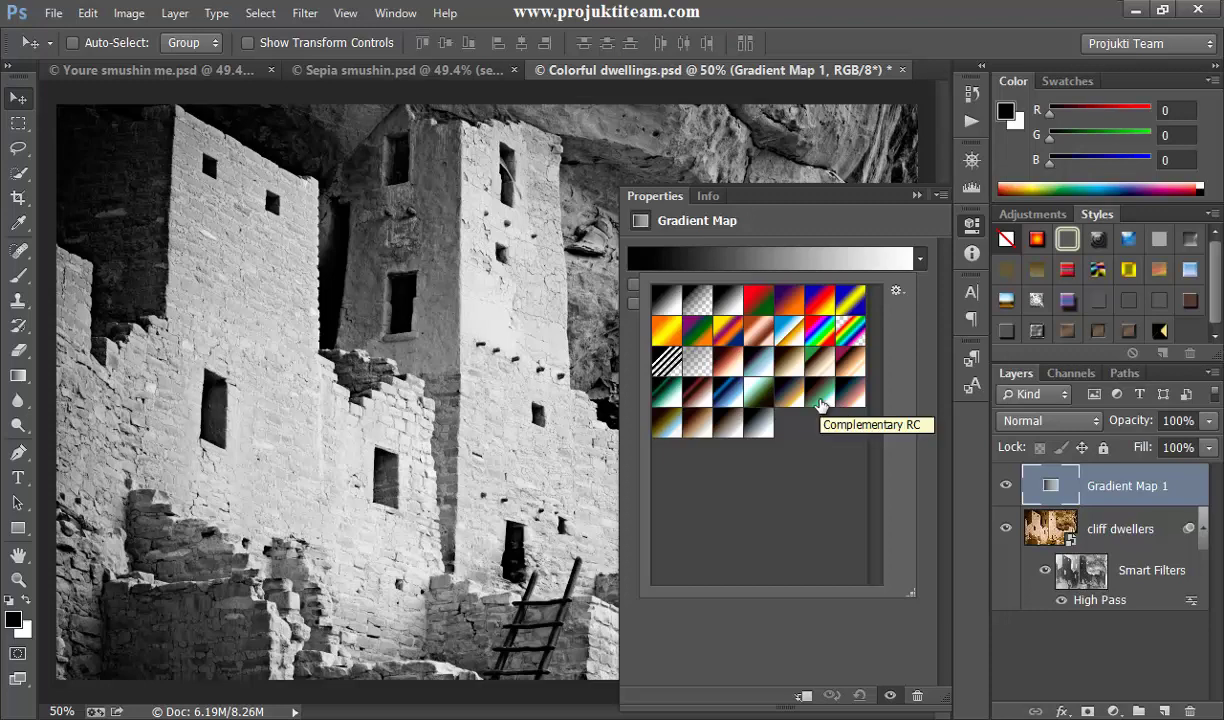
Apply the Complementary RC gradient and try Overlay blending, toggling it against the original
left_click(820, 404)
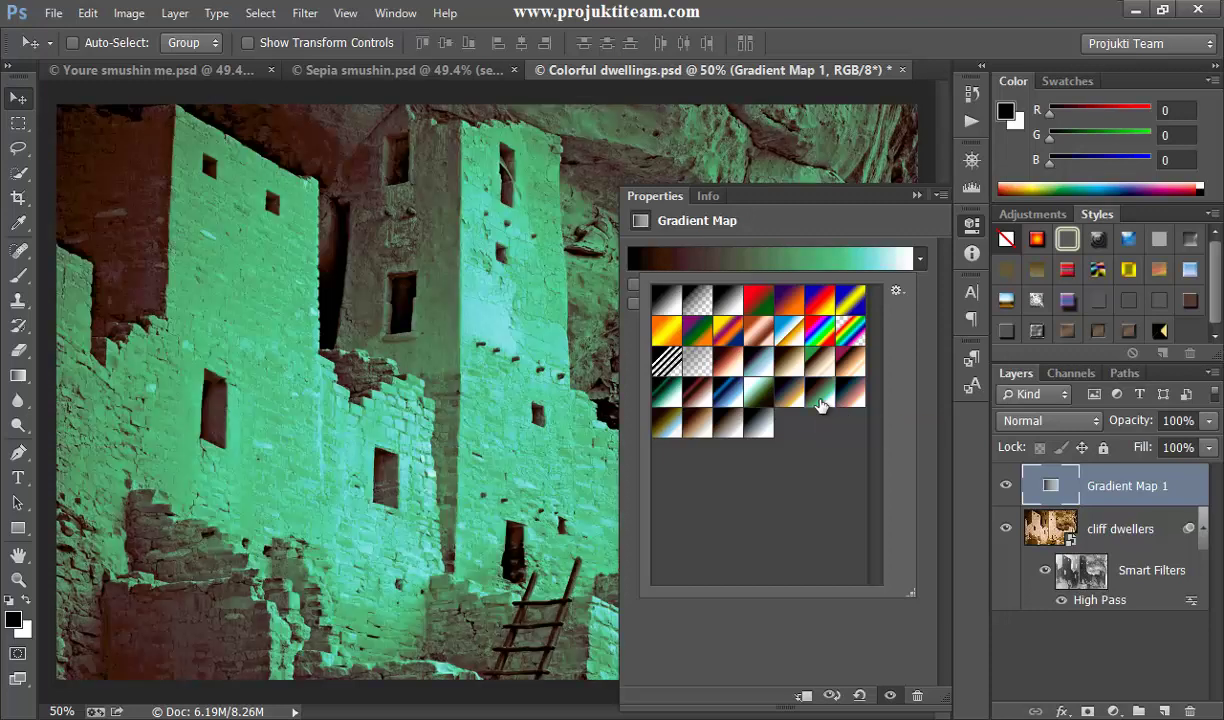
left_click(917, 196)
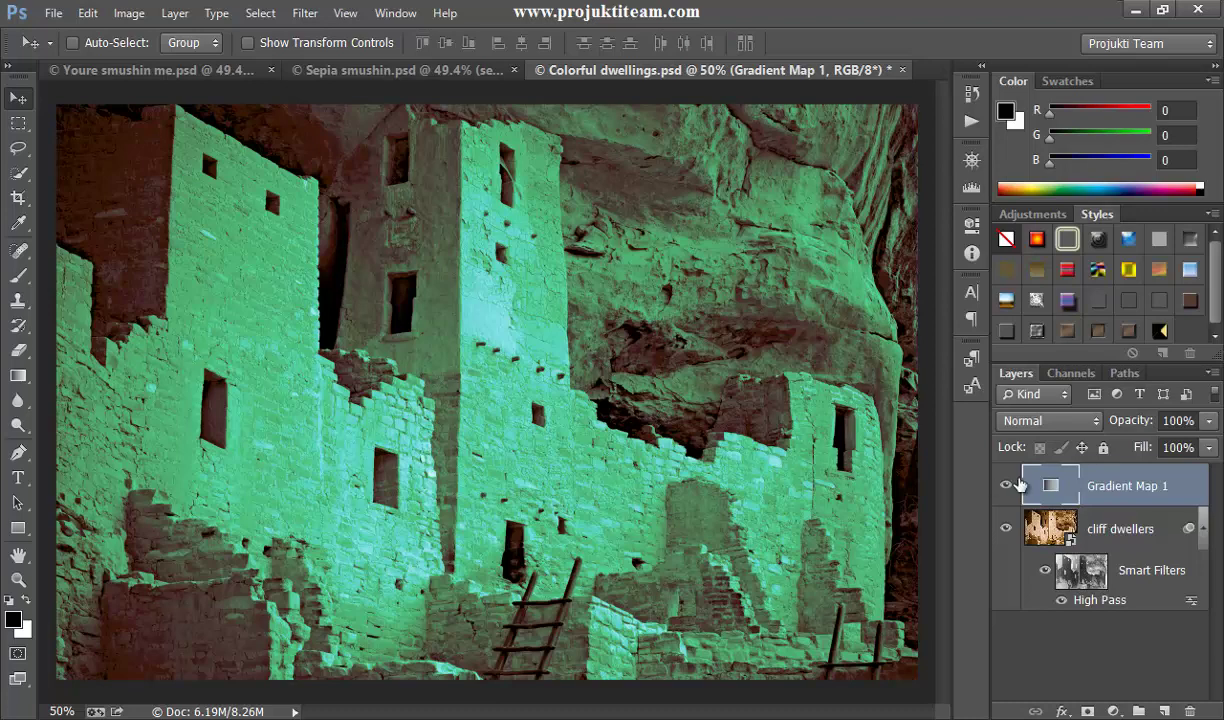
left_click(1049, 421)
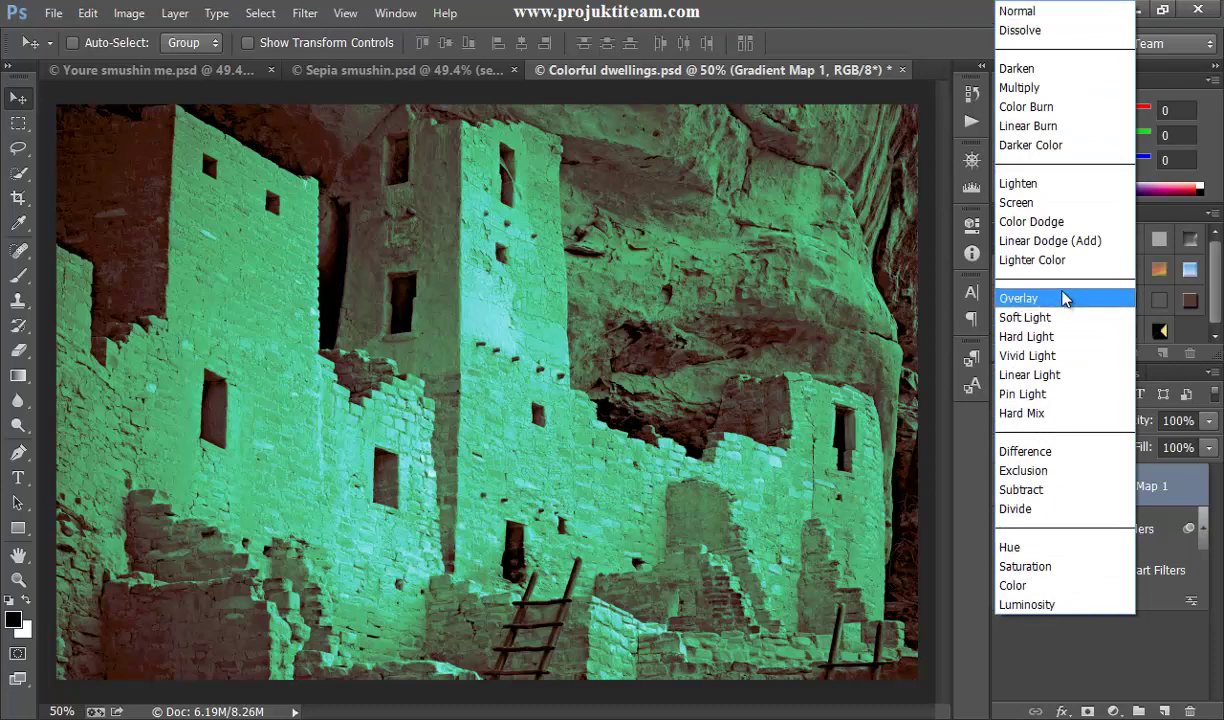
left_click(1064, 298)
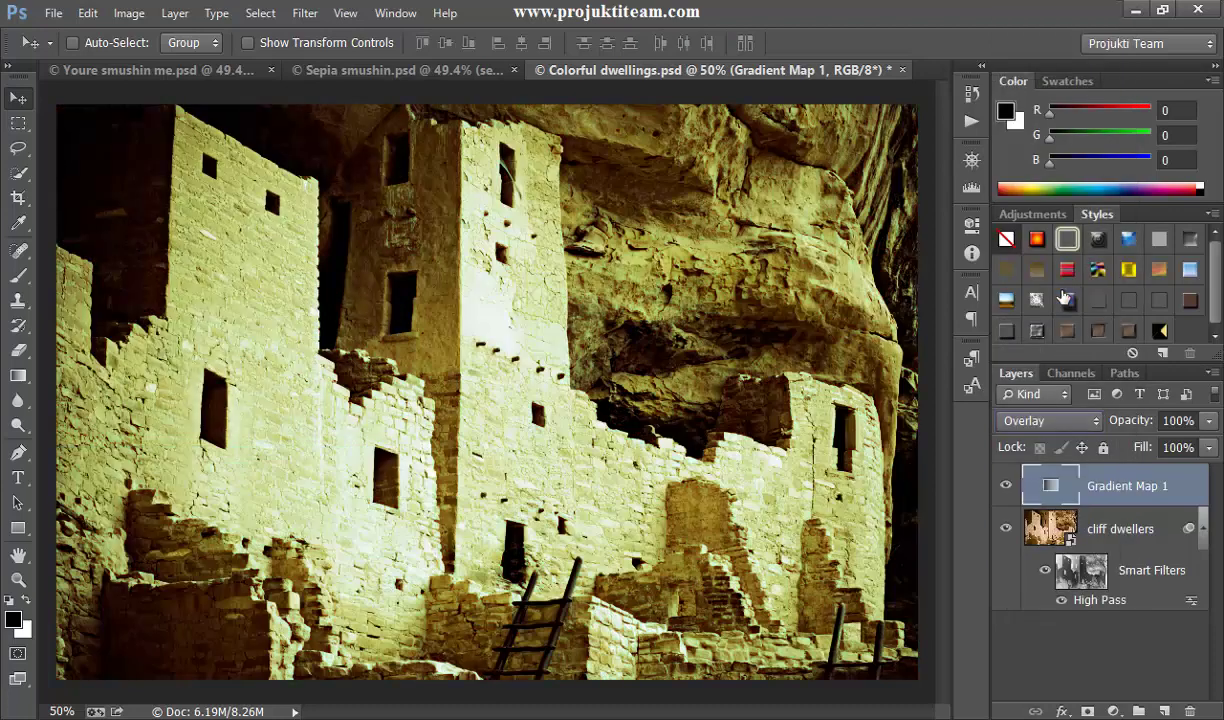
left_click(1005, 486)
left_click(1005, 486)
Try Color blend mode, then settle on Soft Light and compare before and after
double_click(1068, 486)
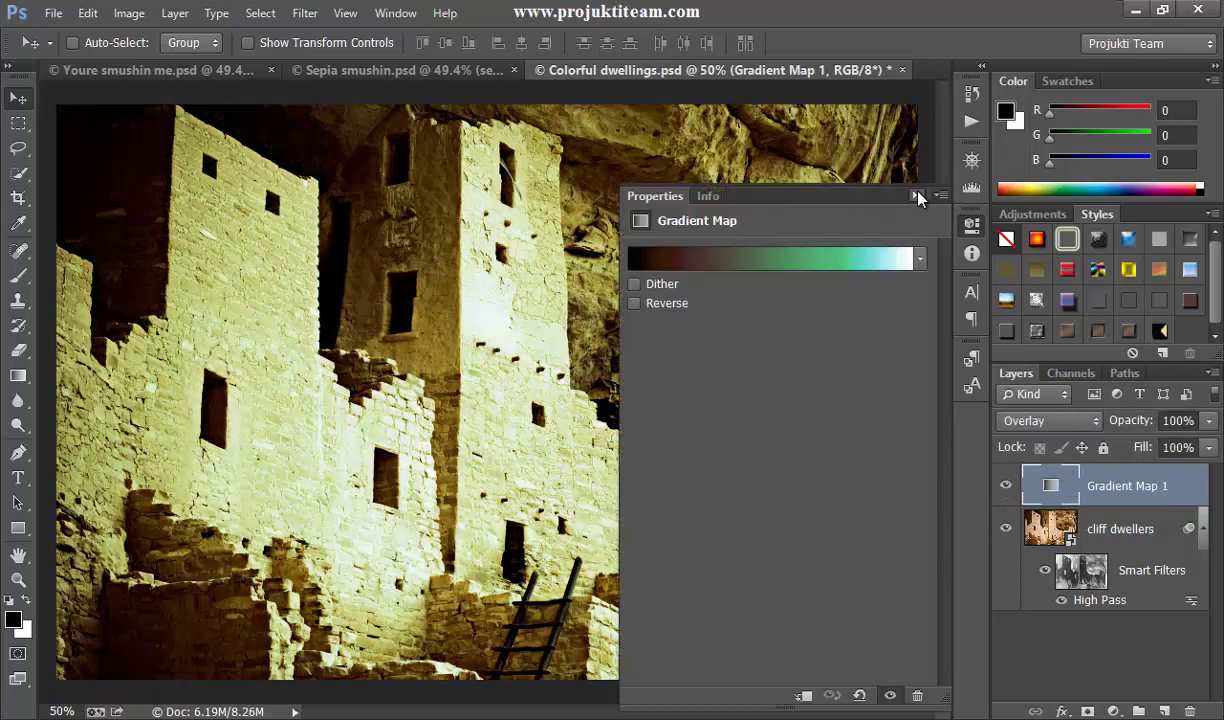
left_click(916, 195)
left_click(1010, 421)
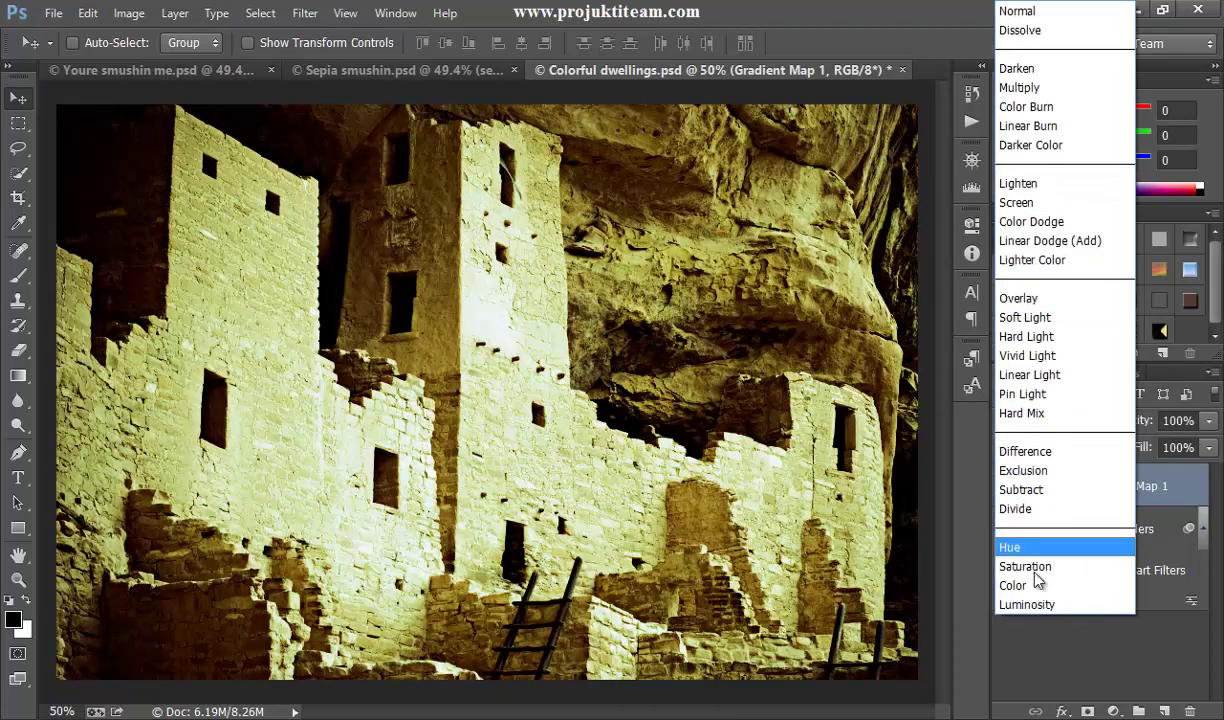
left_click(1040, 582)
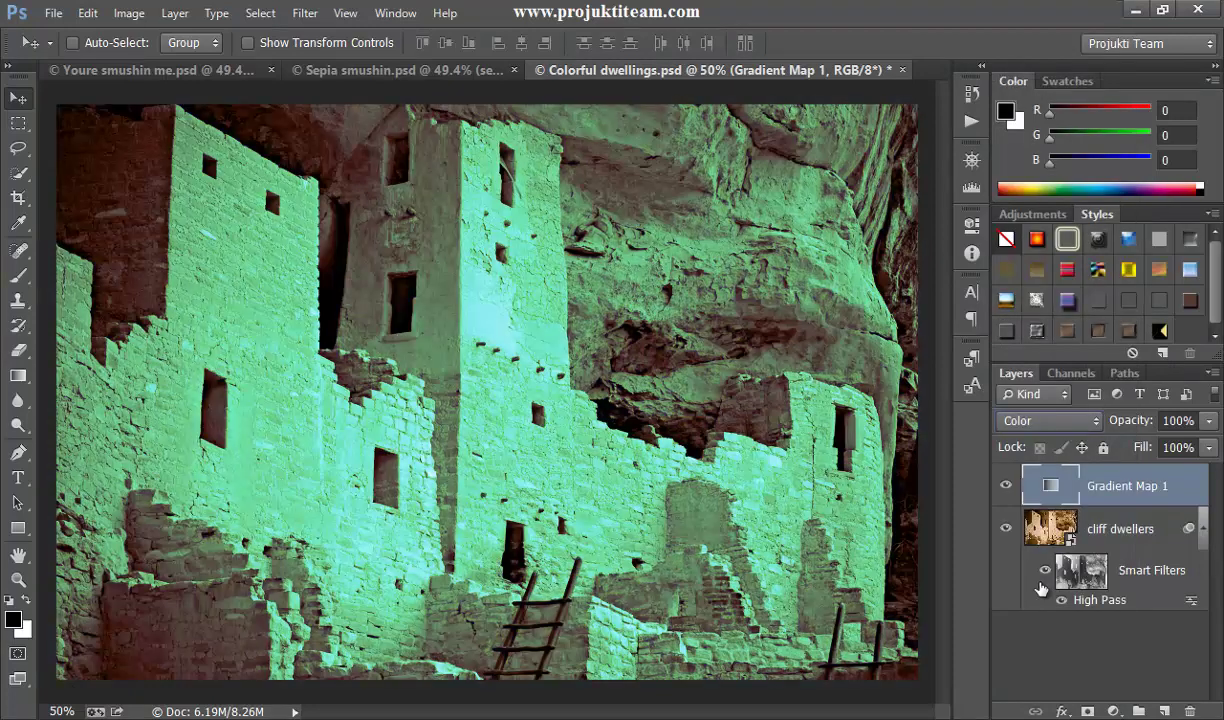
left_click(1055, 421)
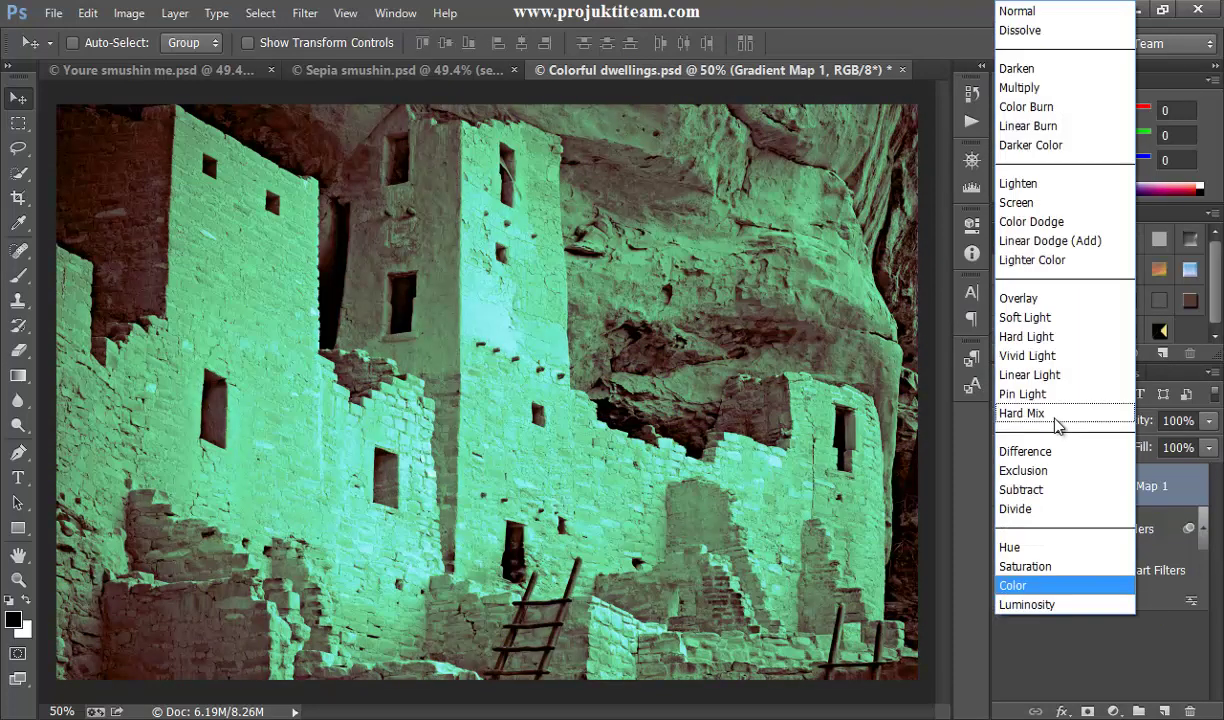
left_click(1053, 318)
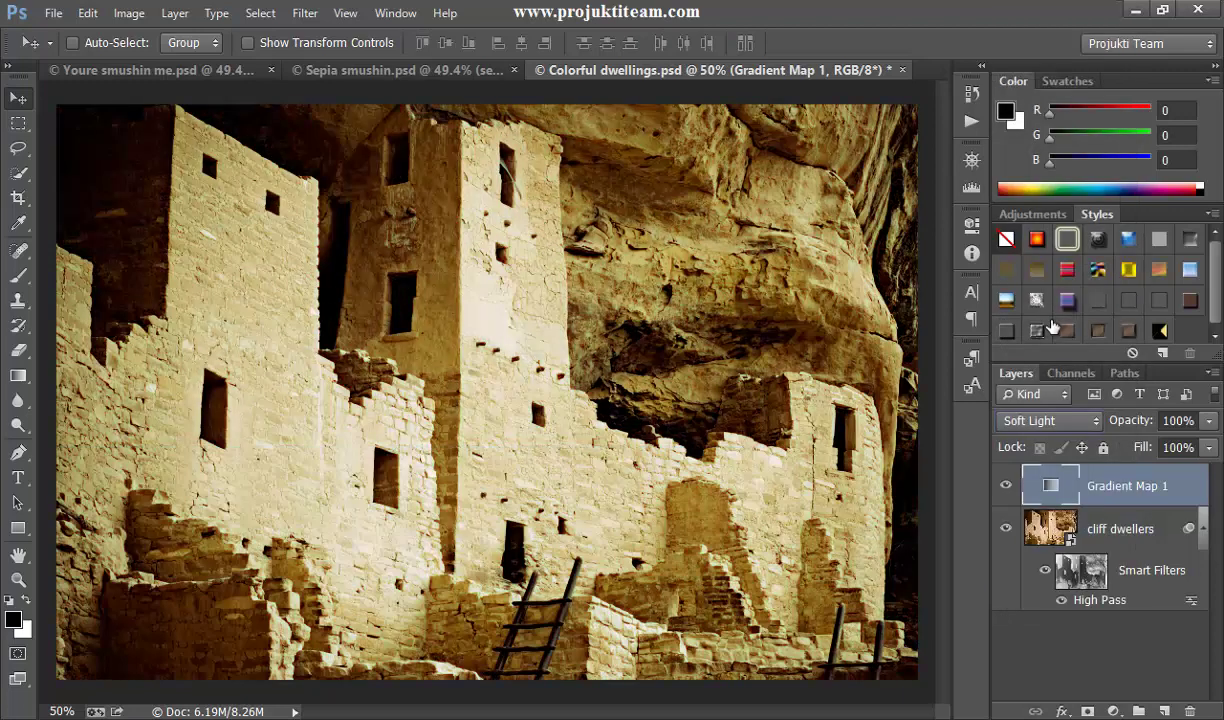
left_click(1006, 486)
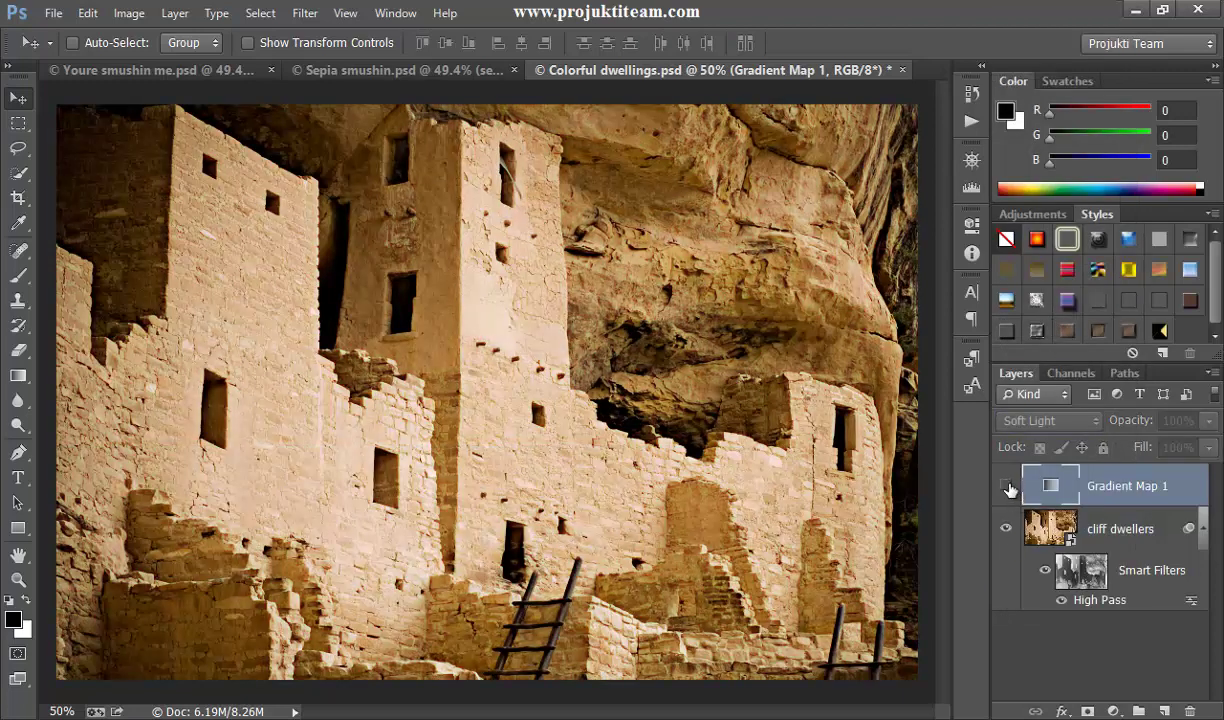
left_click(1006, 486)
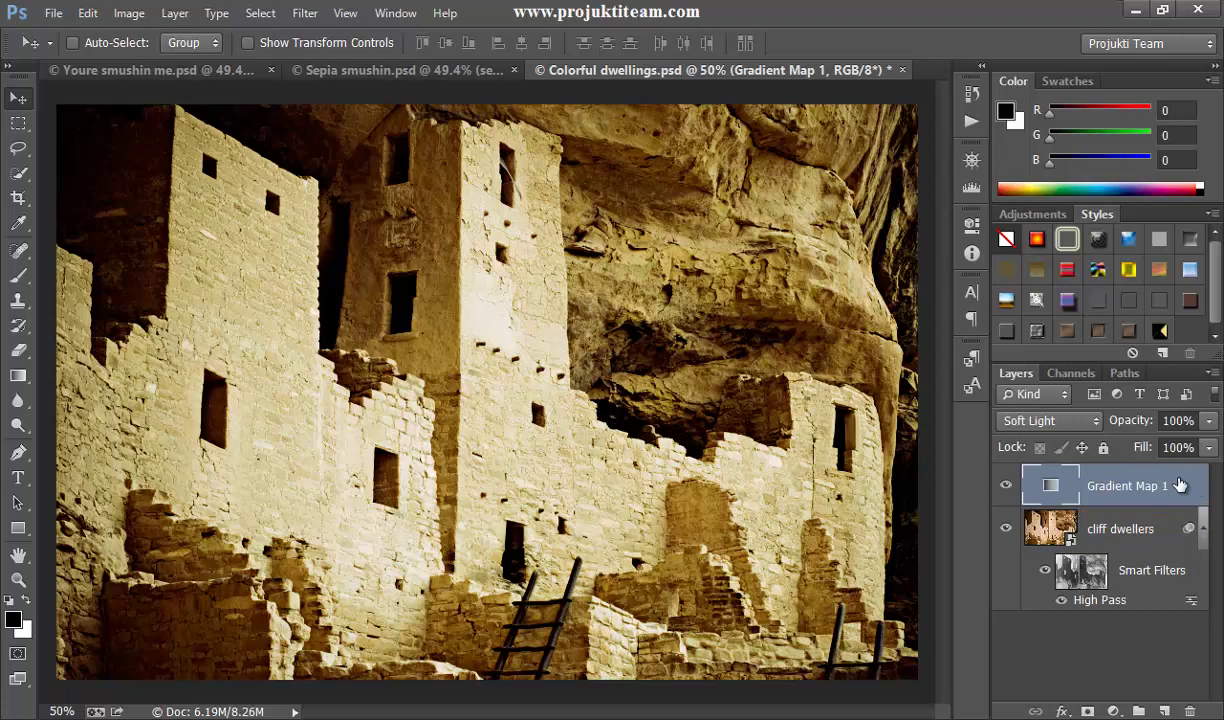
Set the Gradient Map layer's opacity to 70%
key("7")
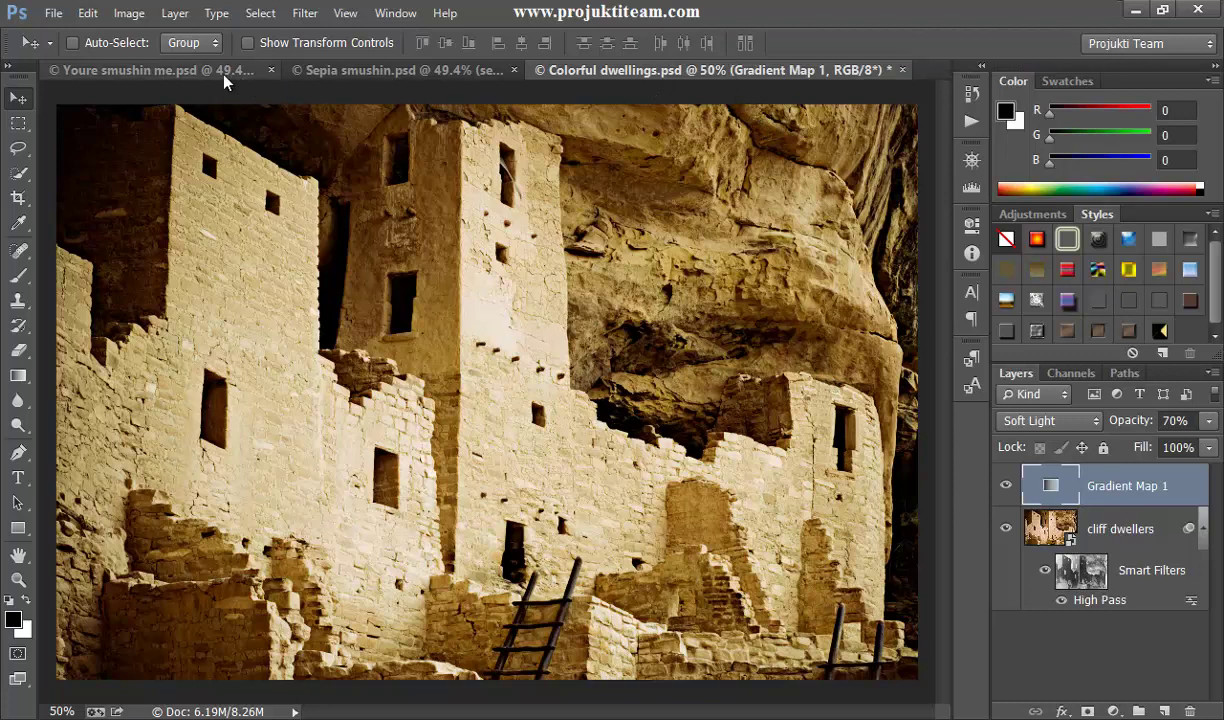
Switch to the 'Youre smushin me.psd' couple portrait document
left_click(184, 70)
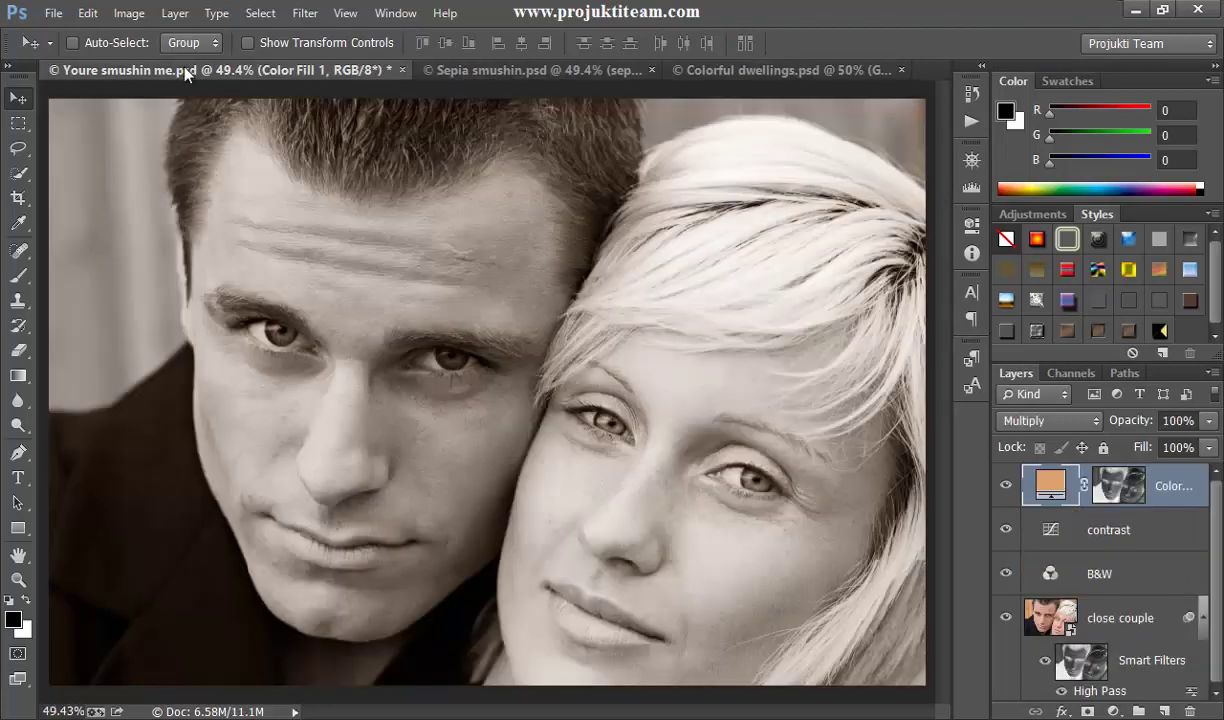